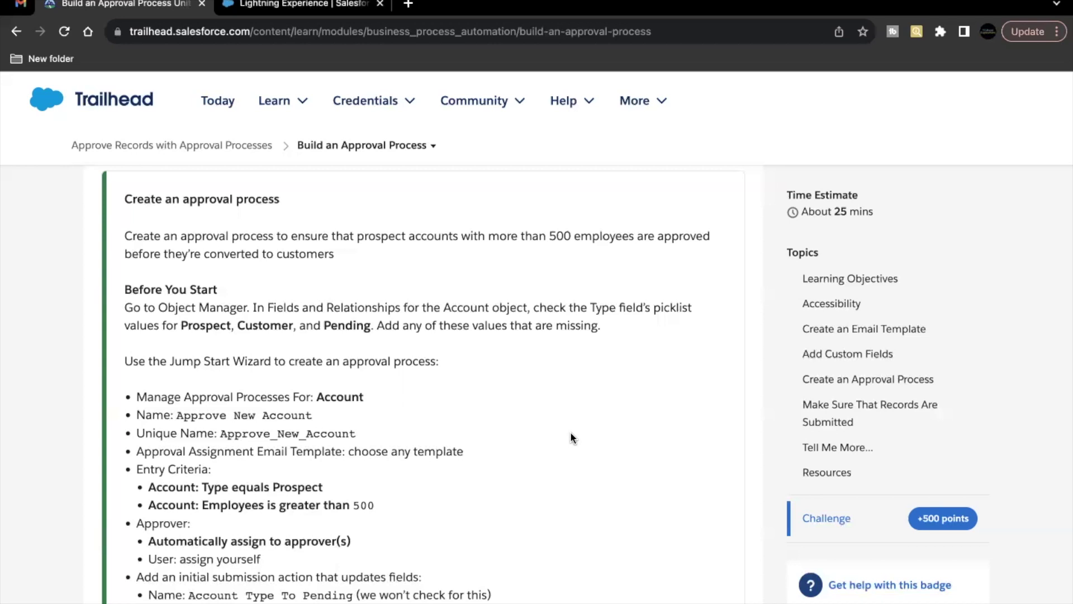
Read the Trailhead challenge's required Type values, switch to the Salesforce playground and open the Account object in Setup's Object Manager
scroll(571, 433, "down", 2)
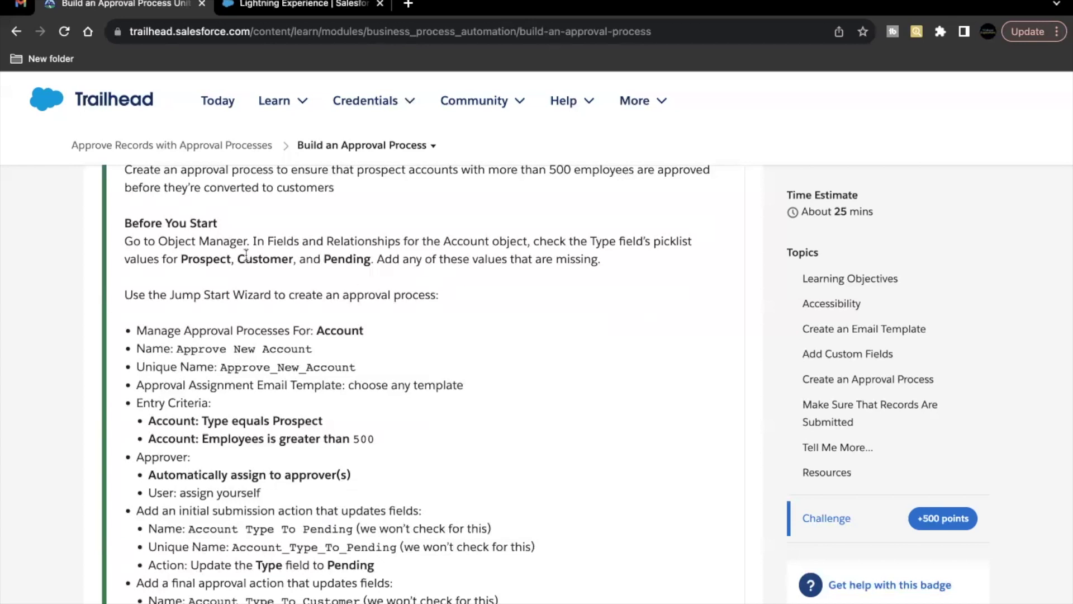
left_click_drag(181, 260, 368, 261)
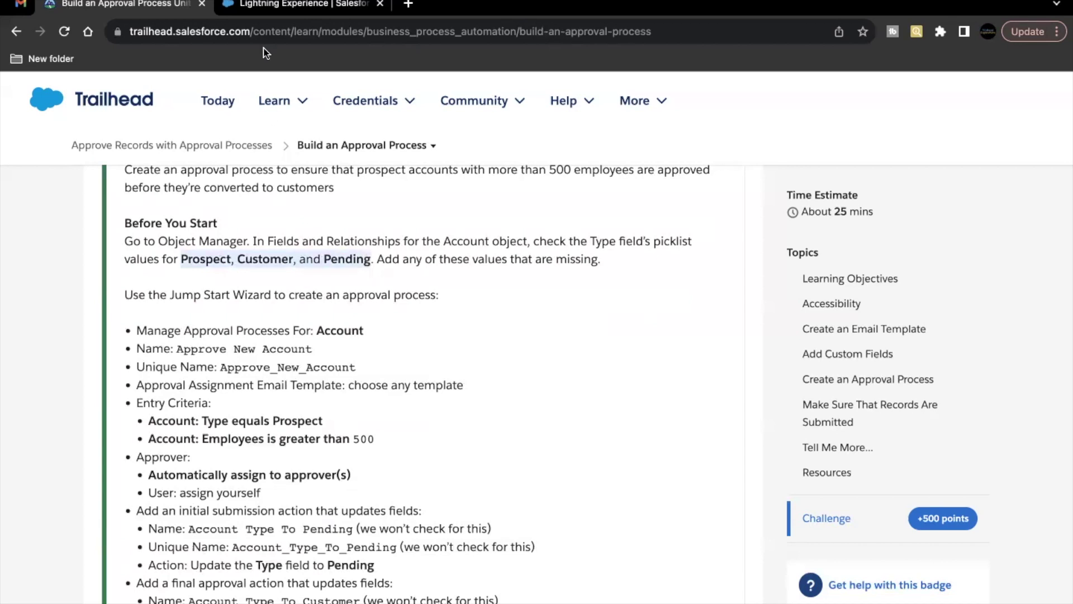
left_click(278, 5)
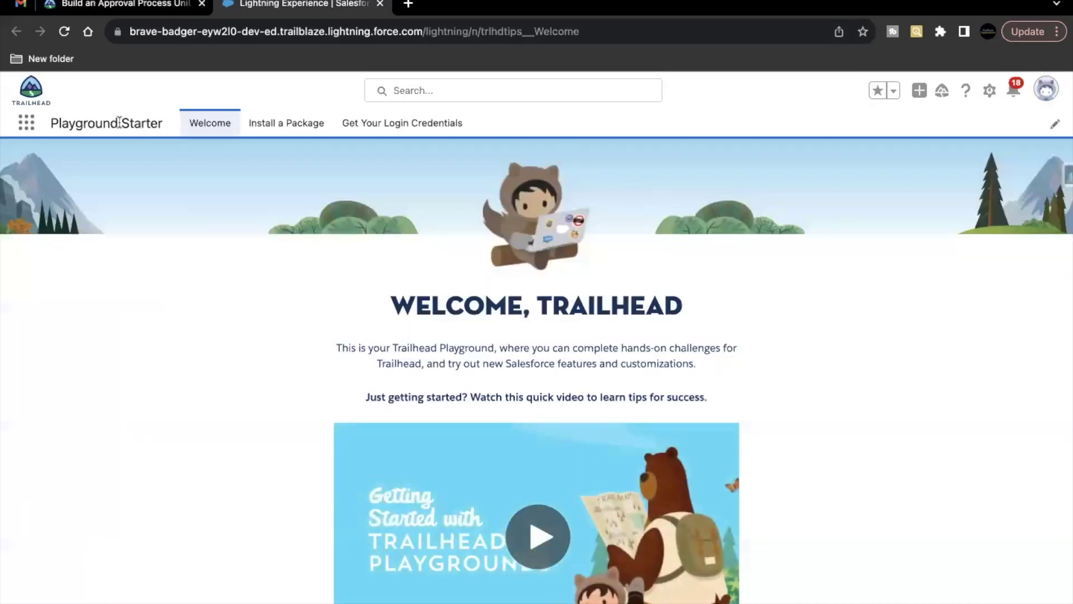
left_click(990, 90)
left_click(918, 158)
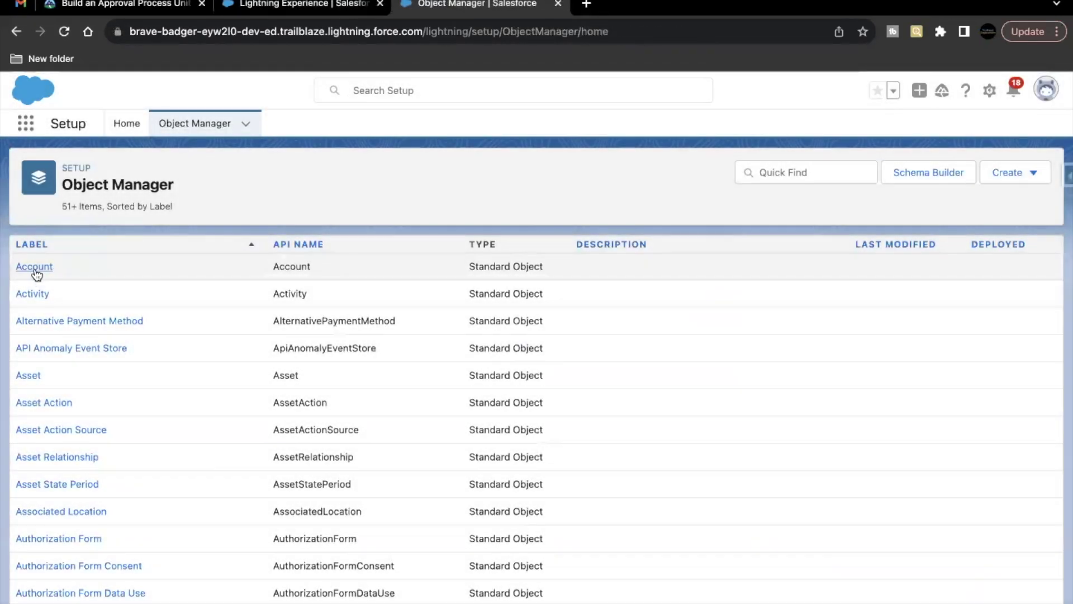
left_click(33, 268)
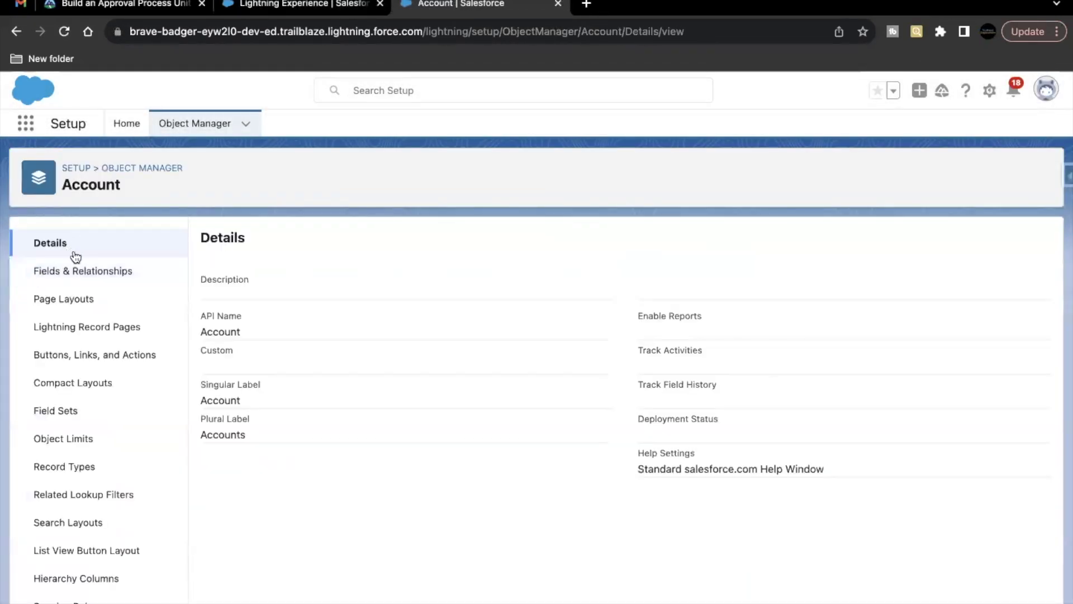
Find the Type field among the Account object's fields and open its picklist values
left_click(76, 273)
left_click(608, 241)
type("Type")
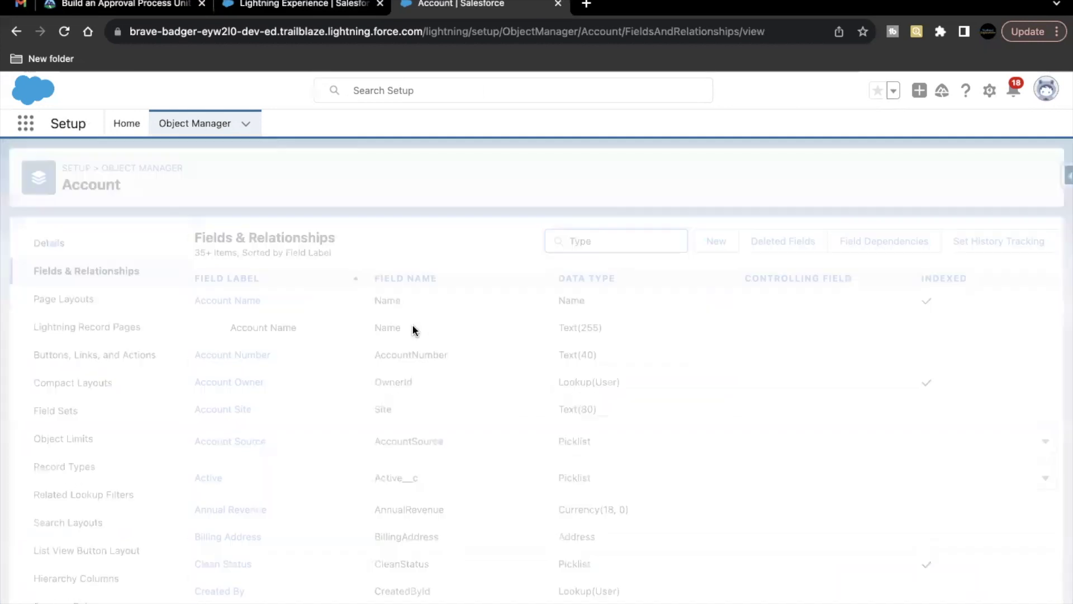
left_click(206, 307)
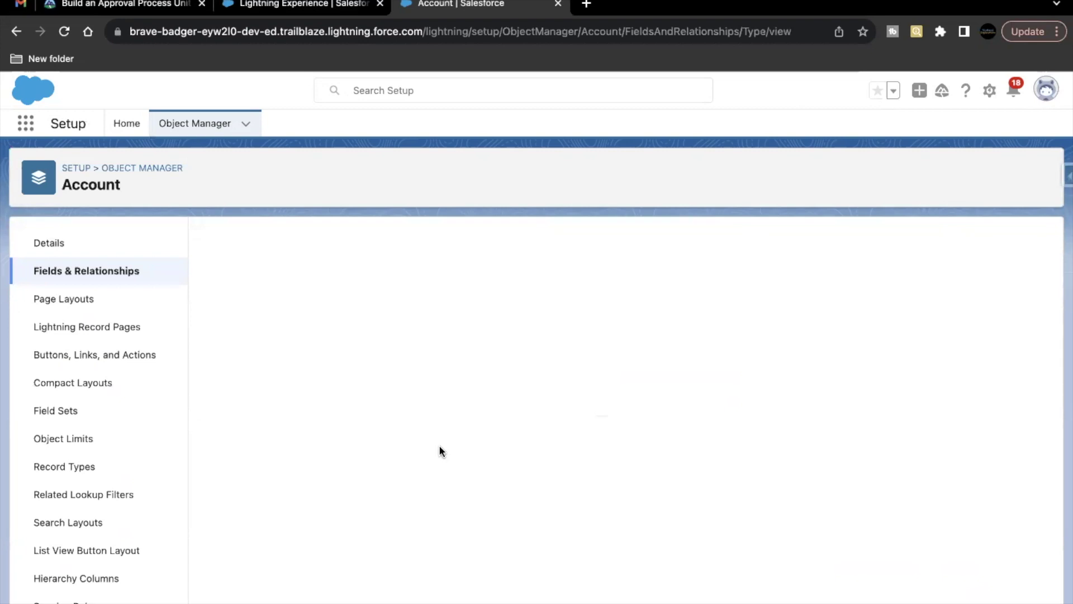
scroll(437, 453, "down", 4)
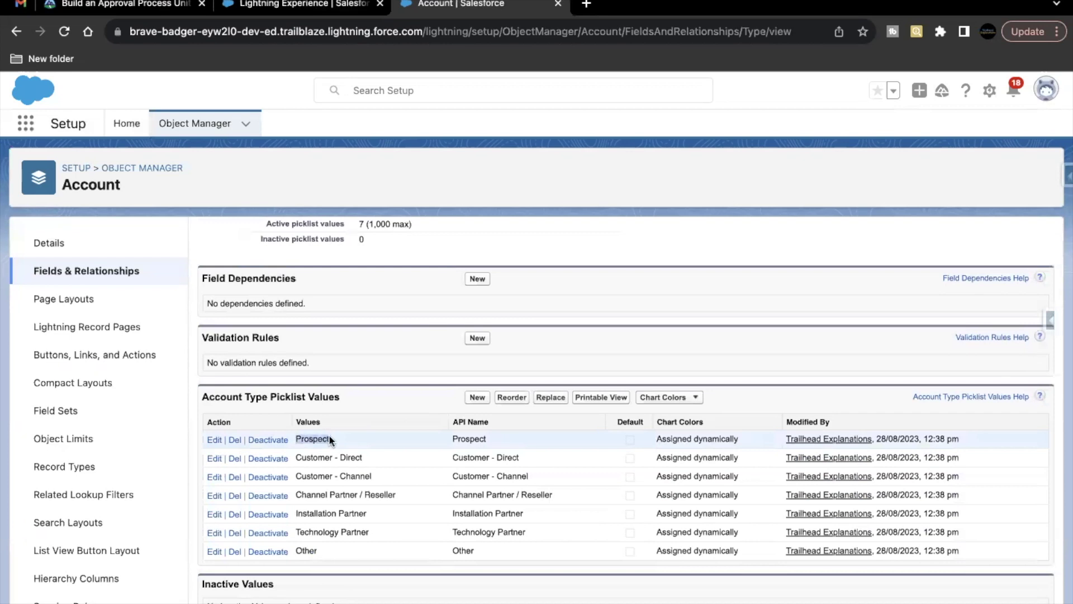
Compare the Account Type picklist values with the values required by the Trailhead challenge
left_click(162, 11)
left_click(208, 263)
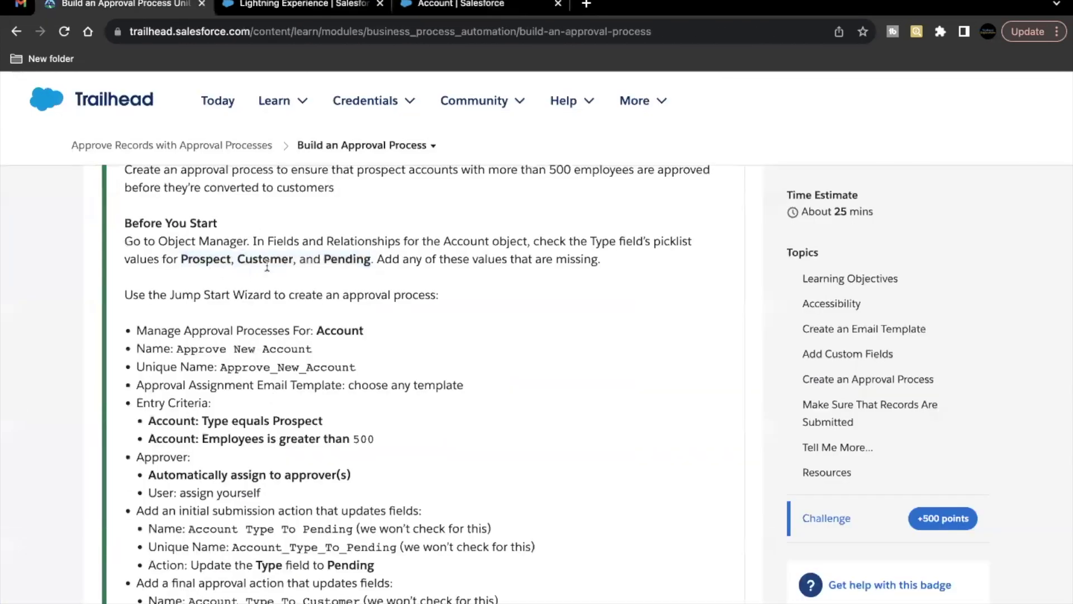
left_click(441, 4)
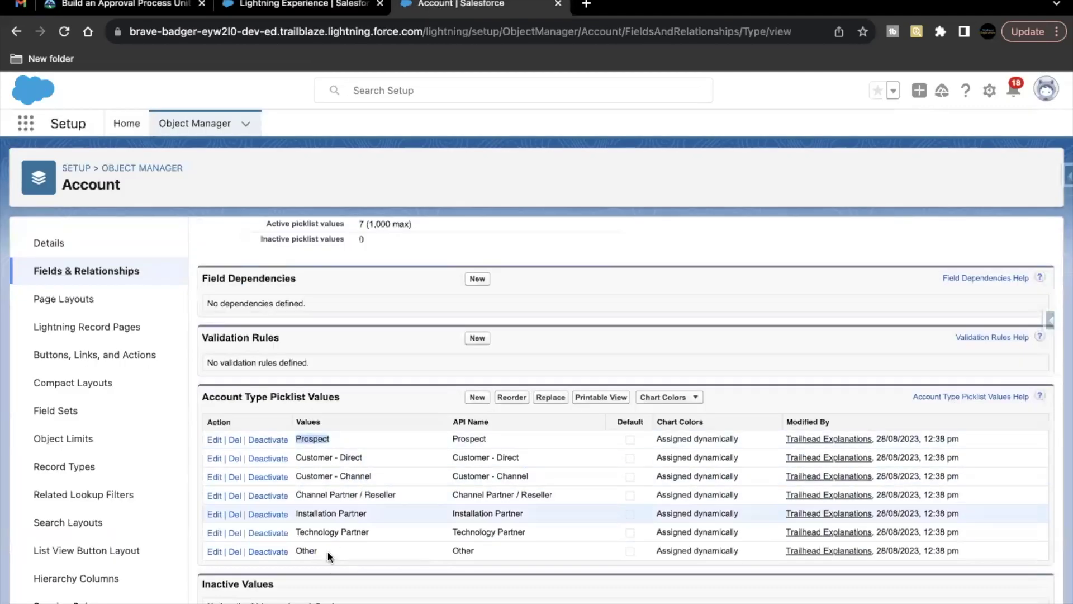
Add Customer and Pending to the Account Type picklist, each on its own line, and save them
left_click(121, 5)
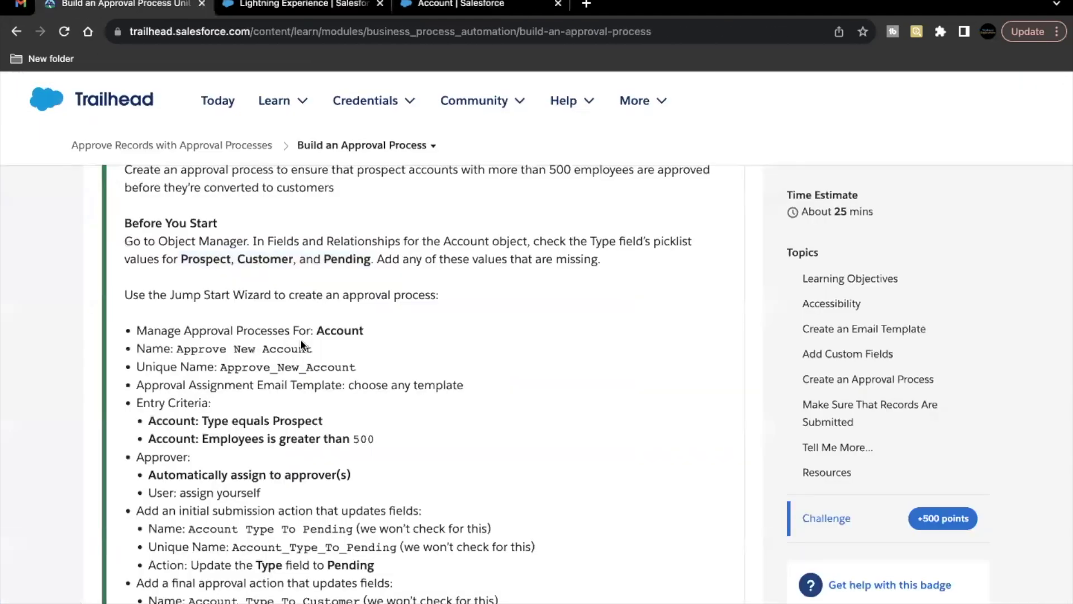
left_click_drag(236, 258, 367, 261)
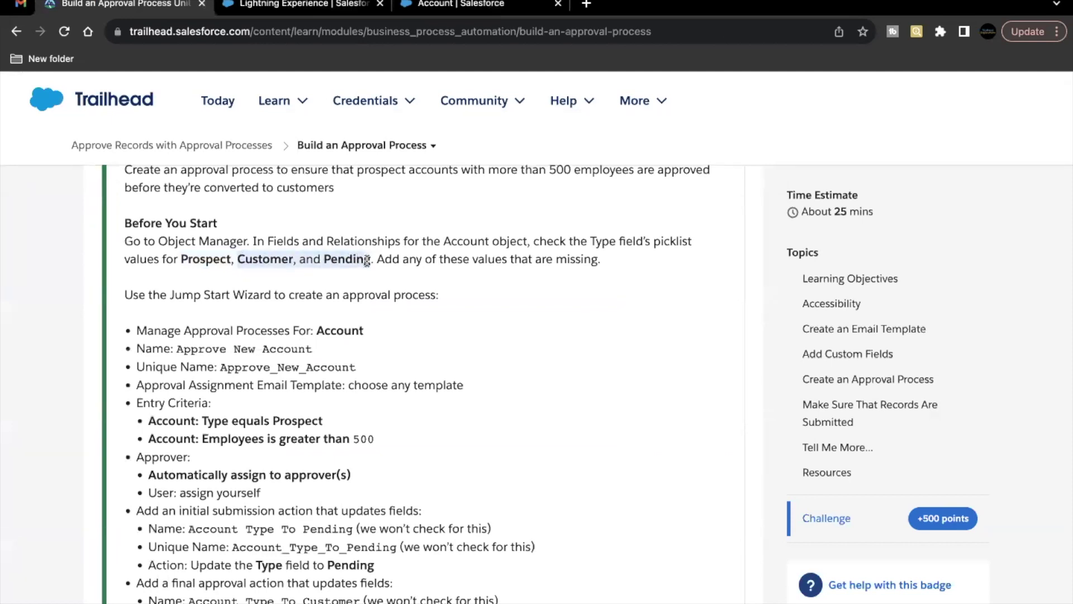
left_click(428, 5)
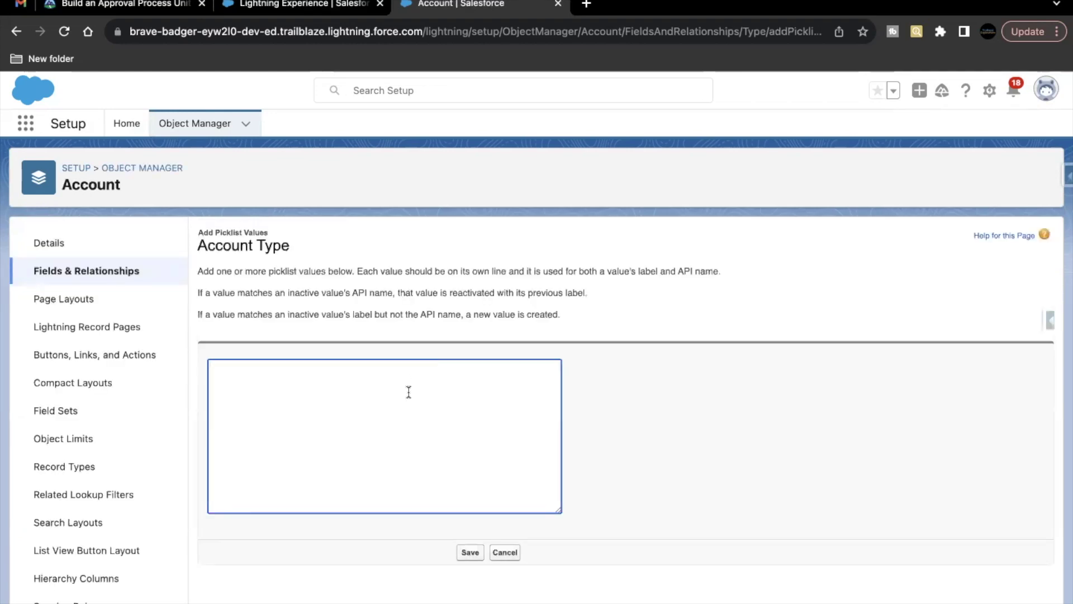
type("Customer and Pendin")
left_click(246, 368)
type(",")
left_click_drag(246, 367, 266, 369)
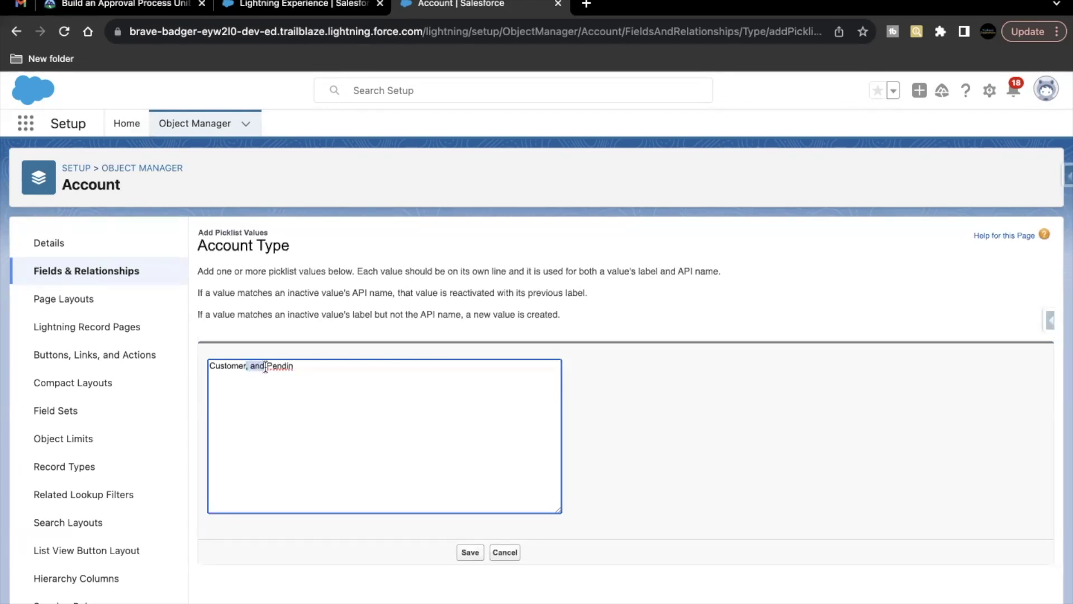
key("BackSpace")
key("Return")
type("g")
left_click(470, 552)
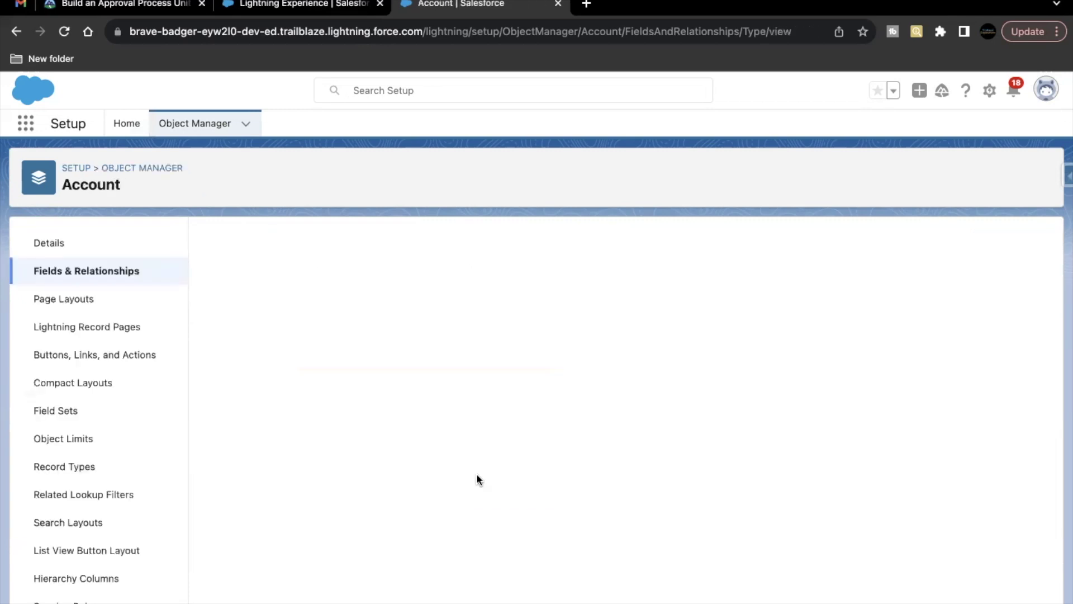
Check the Account Type picklist for Prospect, Customer and Pending against the challenge's requirements
scroll(476, 473, "down", 5)
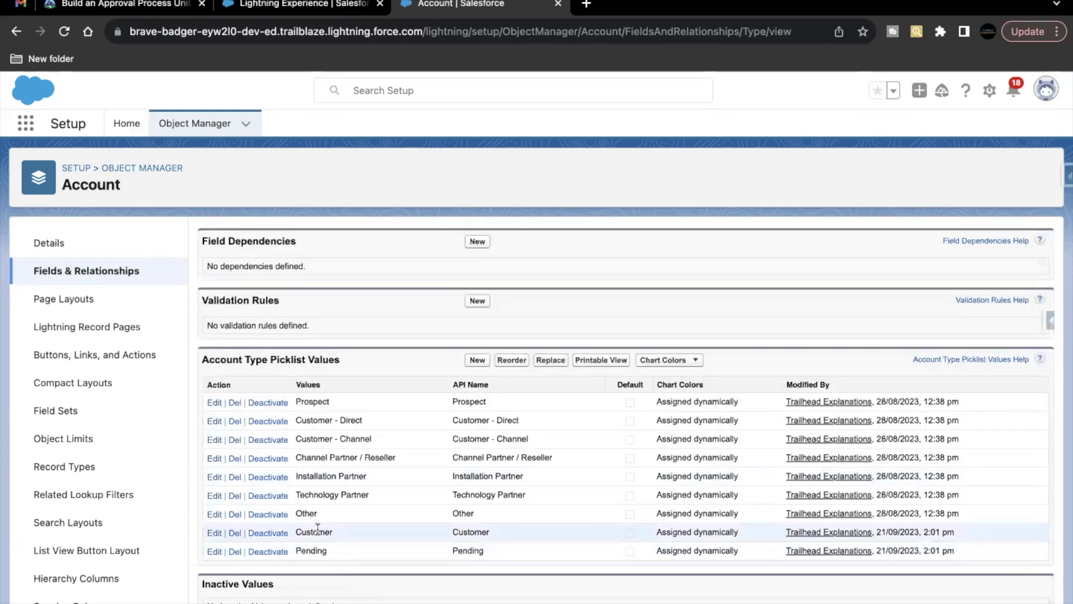
left_click_drag(297, 531, 328, 530)
left_click_drag(295, 400, 329, 401)
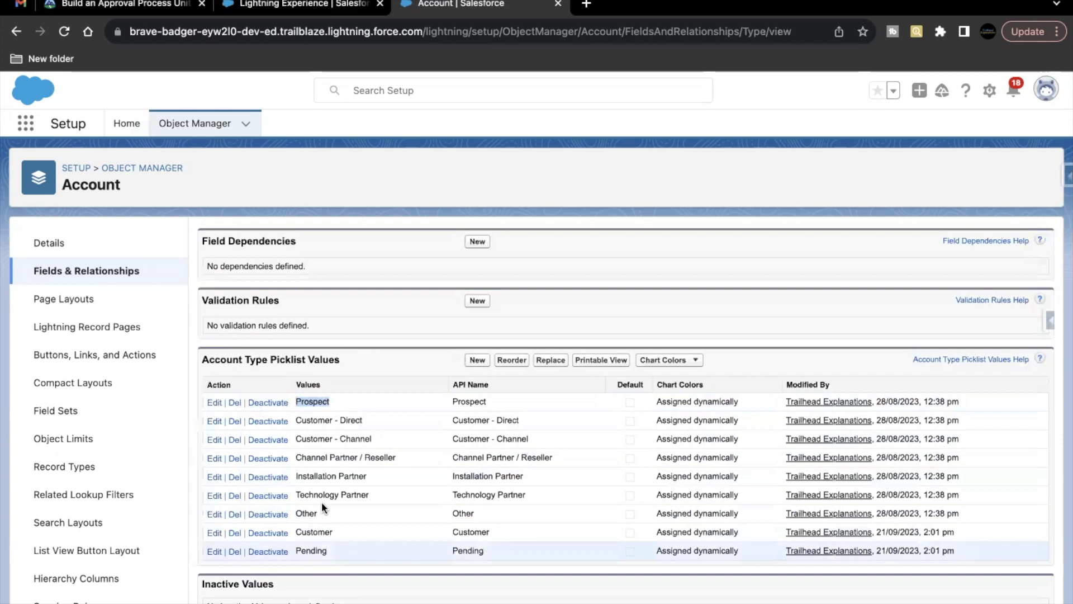
left_click(123, 5)
left_click(193, 259)
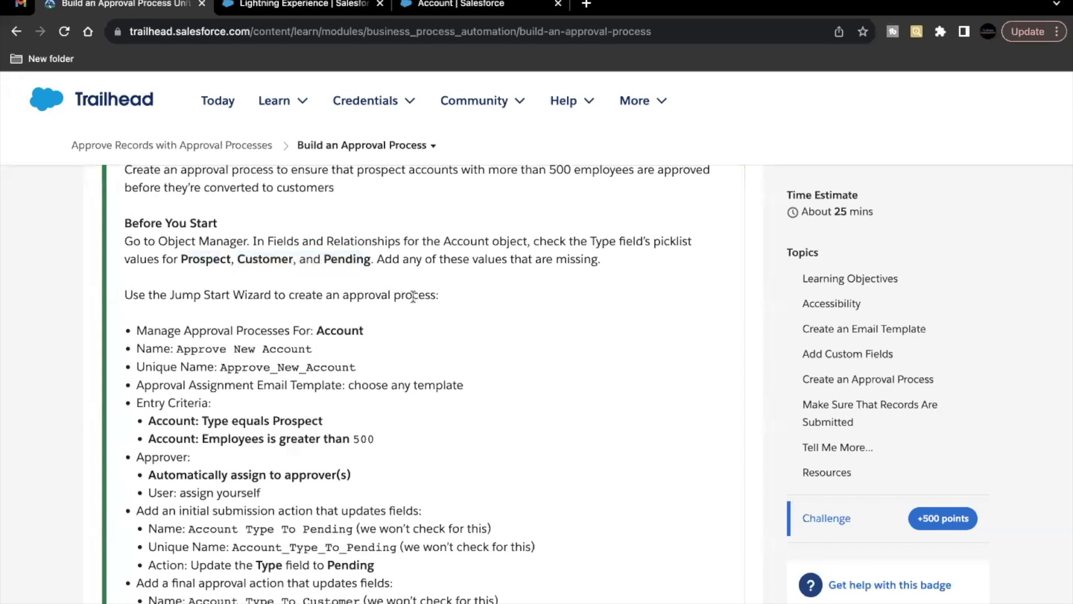
Read the challenge's wizard instruction, open Approval Processes in Salesforce Setup and dismiss the walkthrough tips
scroll(416, 301, "down", 1)
mouse_move(412, 277)
left_mouse_down()
mouse_move(343, 277)
mouse_move(426, 277)
left_mouse_up()
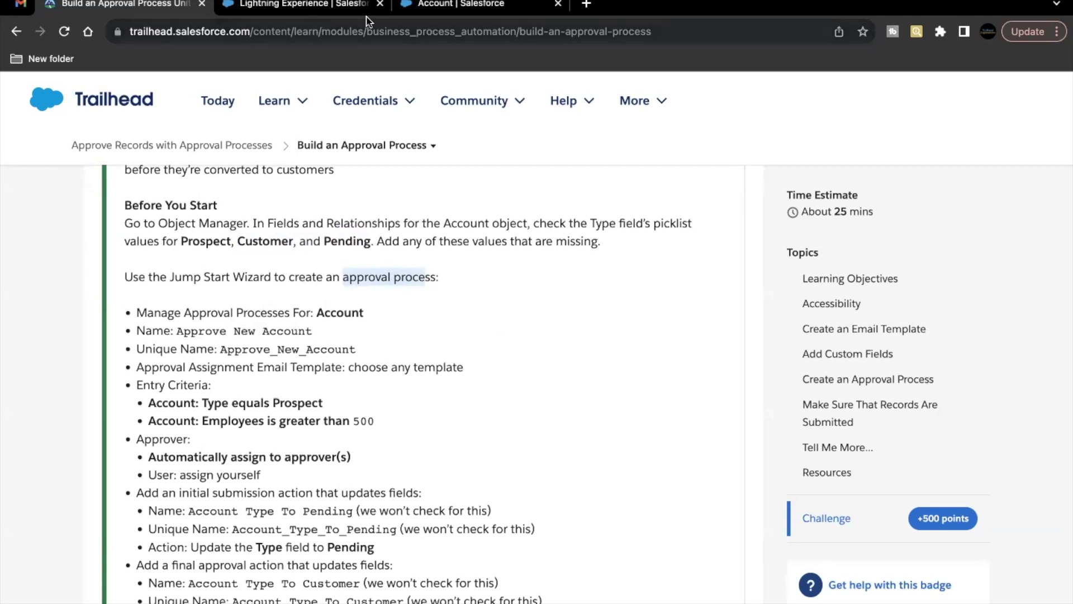
left_click(428, 10)
left_click(127, 123)
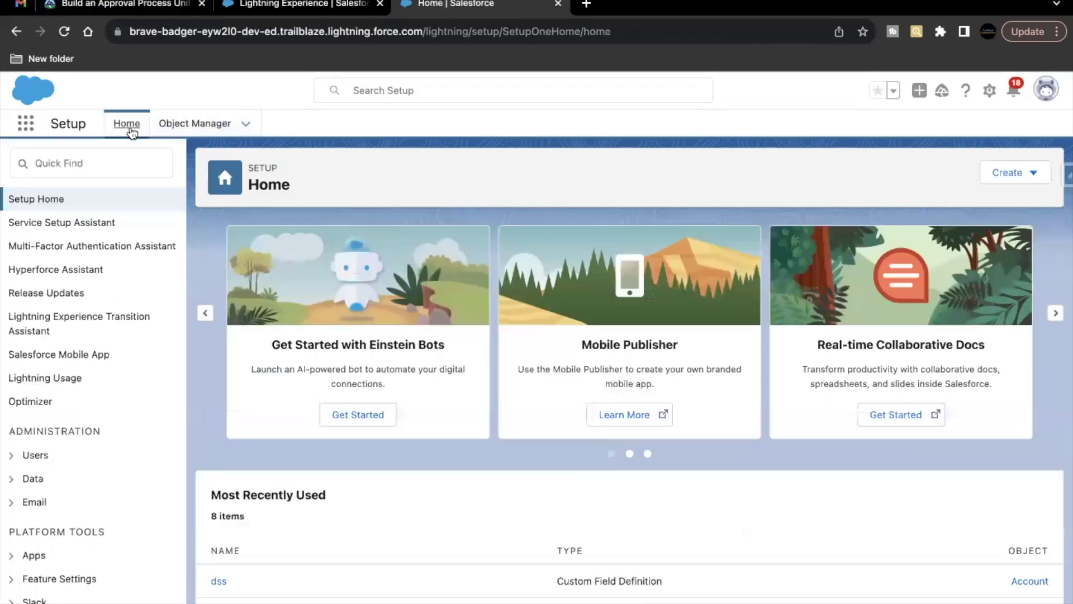
left_click(109, 167)
type("Appro")
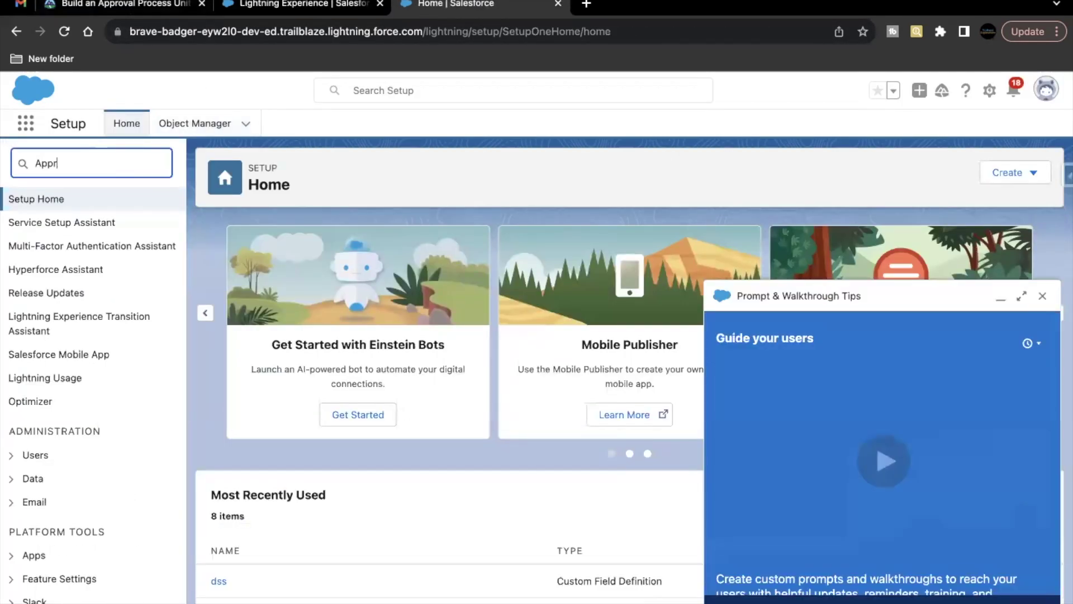
left_click(79, 294)
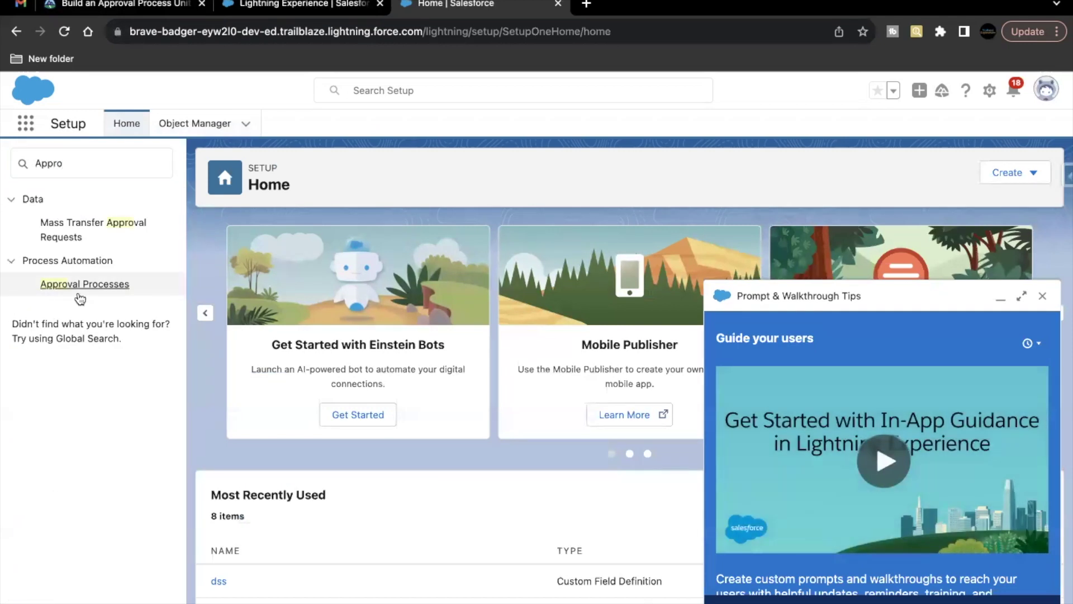
left_click(91, 291)
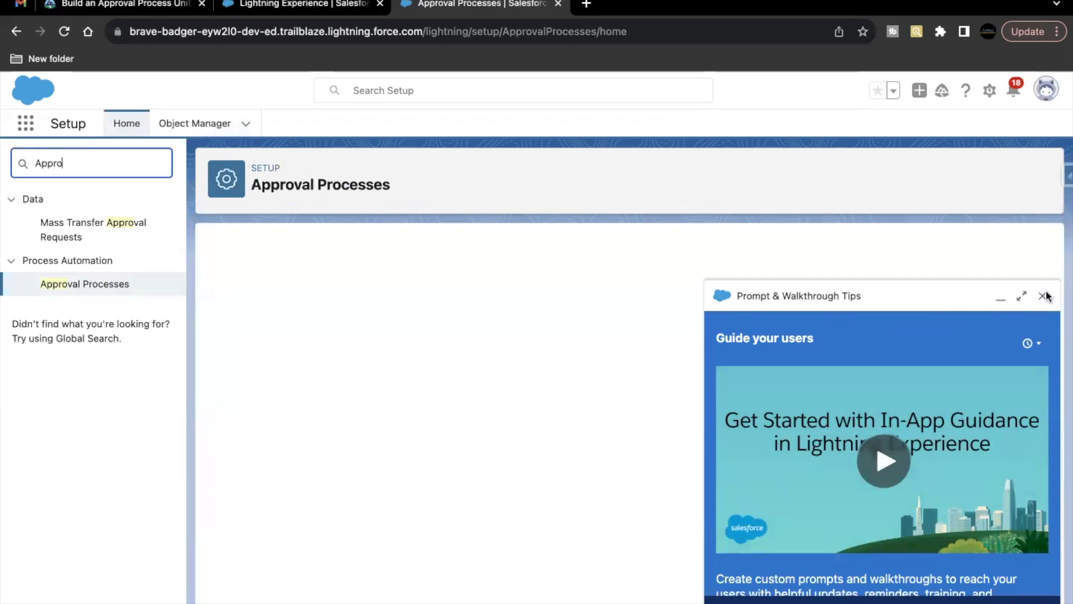
left_click(1043, 295)
Manage approval processes for Account and start a new approval process with the Jump Start Wizard
left_click(639, 391)
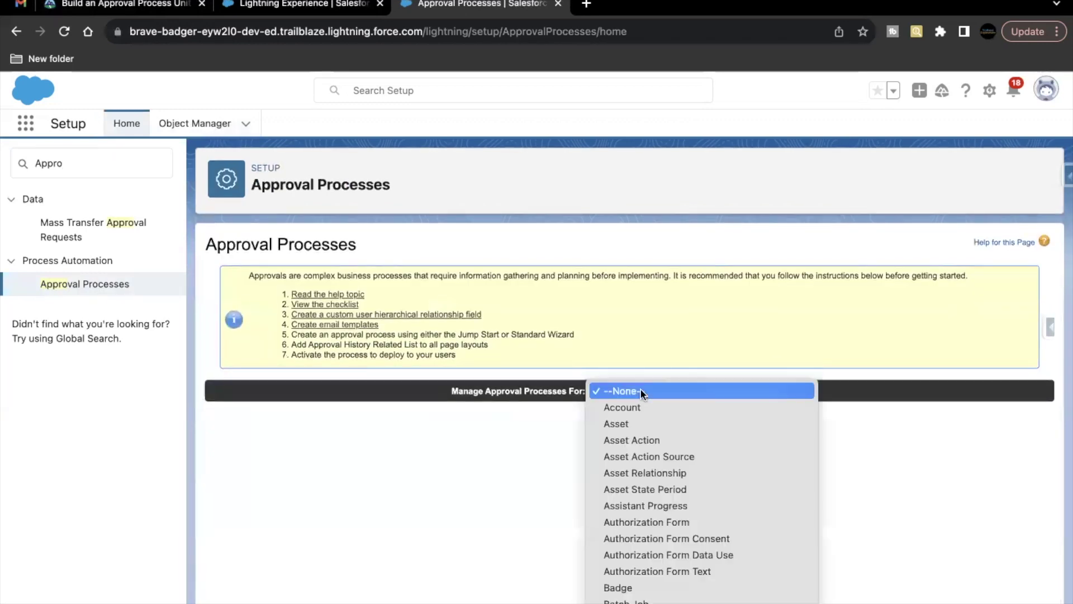
left_click(609, 407)
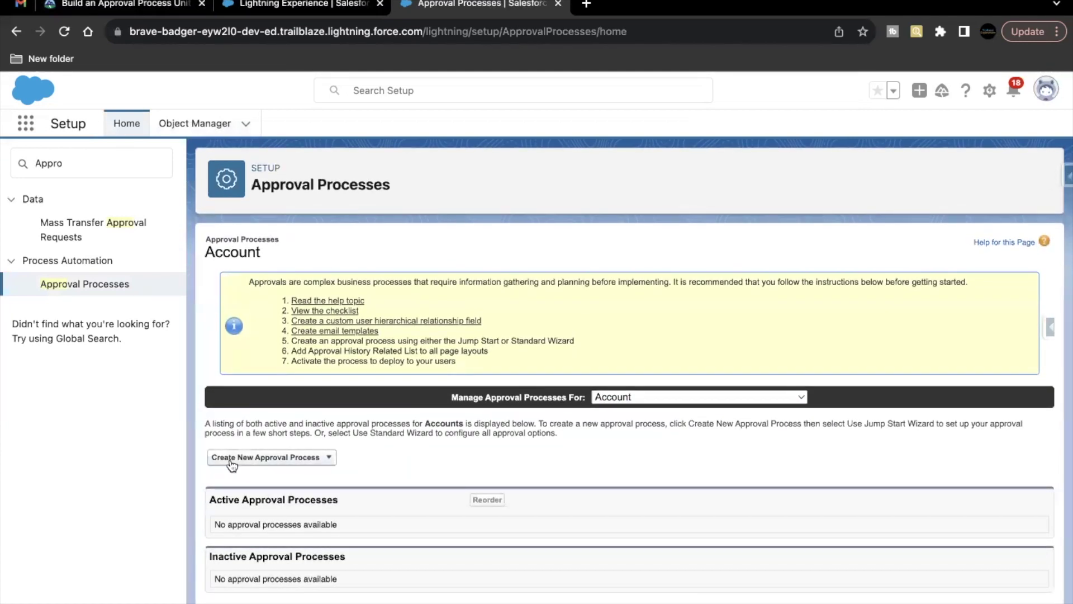
left_click(253, 463)
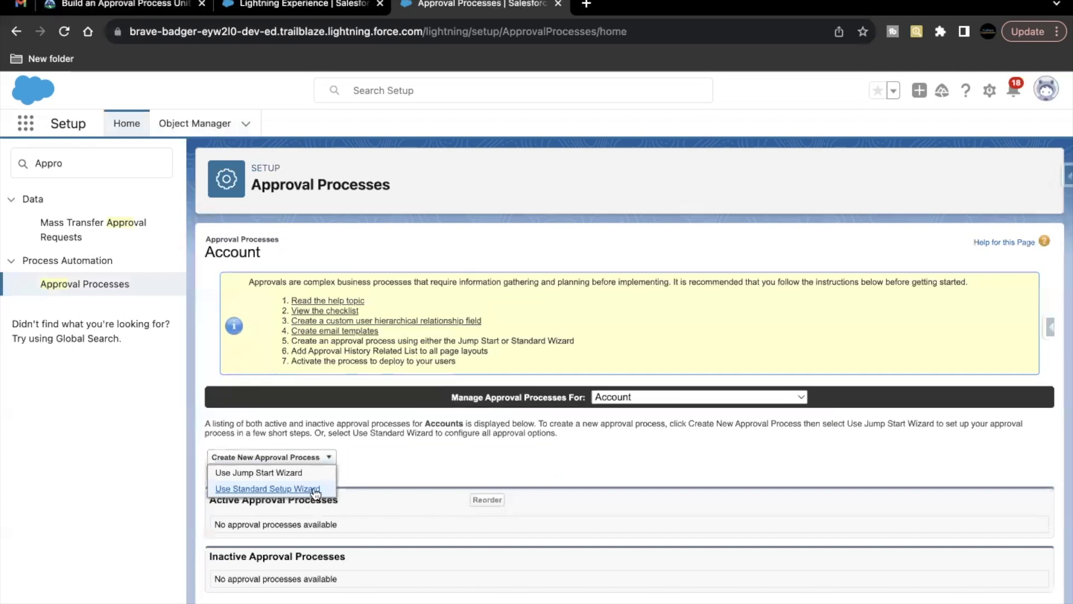
left_click(272, 477)
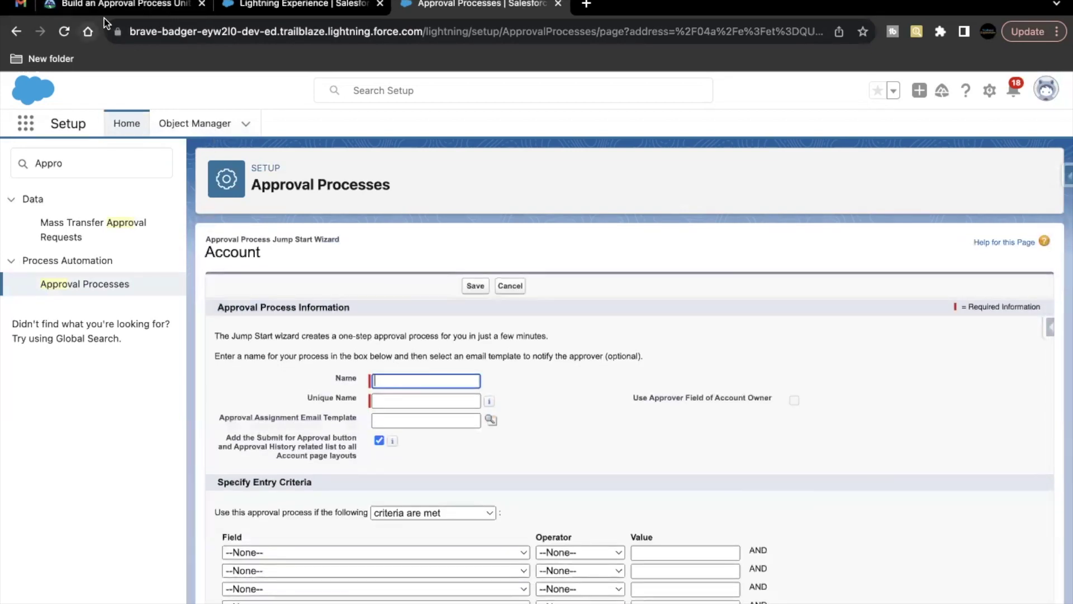
Copy the process name from the Trailhead challenge and name the approval process Approve New Account, with unique name Approve_New_Account
left_click(112, 5)
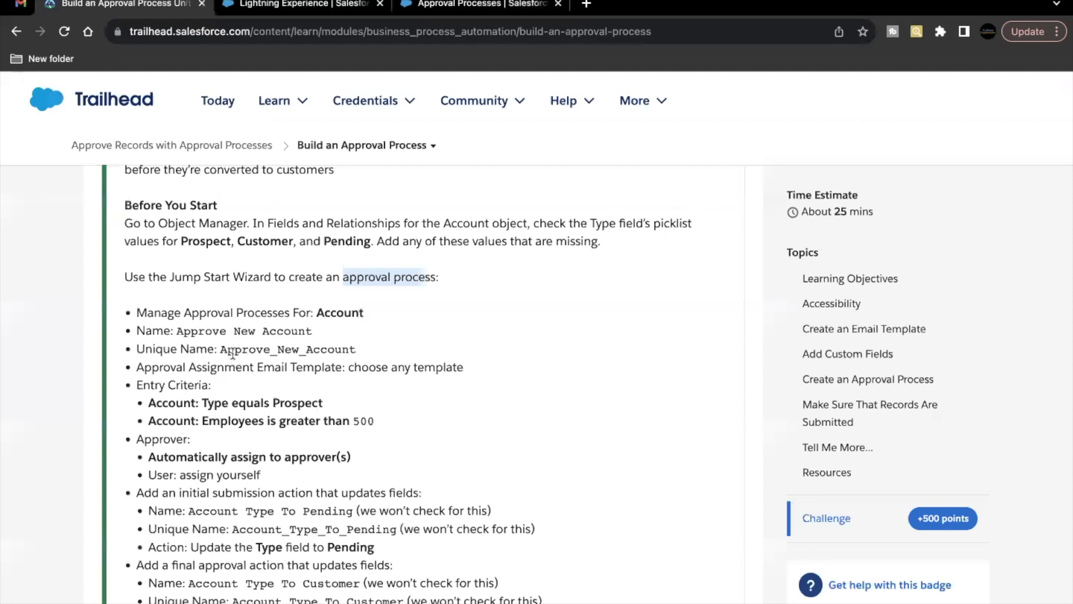
left_click_drag(176, 330, 316, 328)
key("ctrl+c")
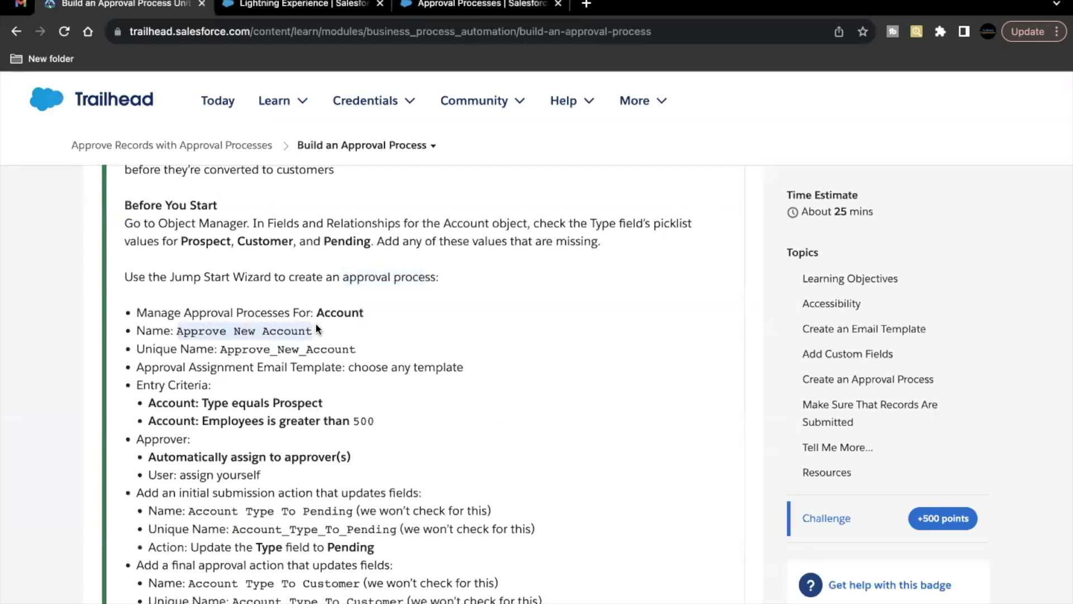
left_click(430, 6)
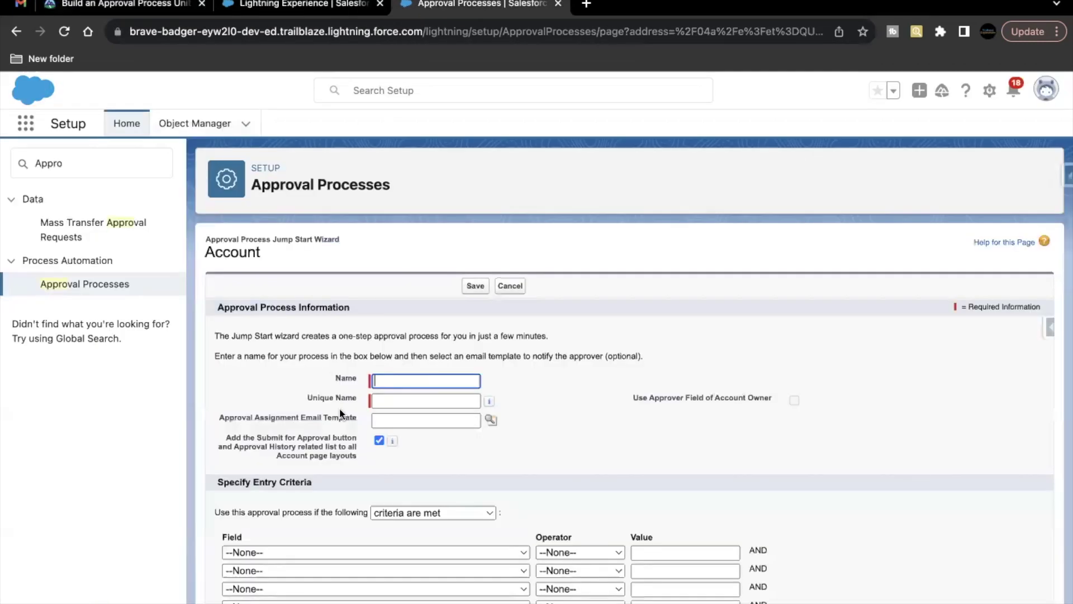
key("ctrl+v")
left_click(364, 425)
Choose Sales: New Customer Email as the approval assignment email template
scroll(447, 434, "down", 1)
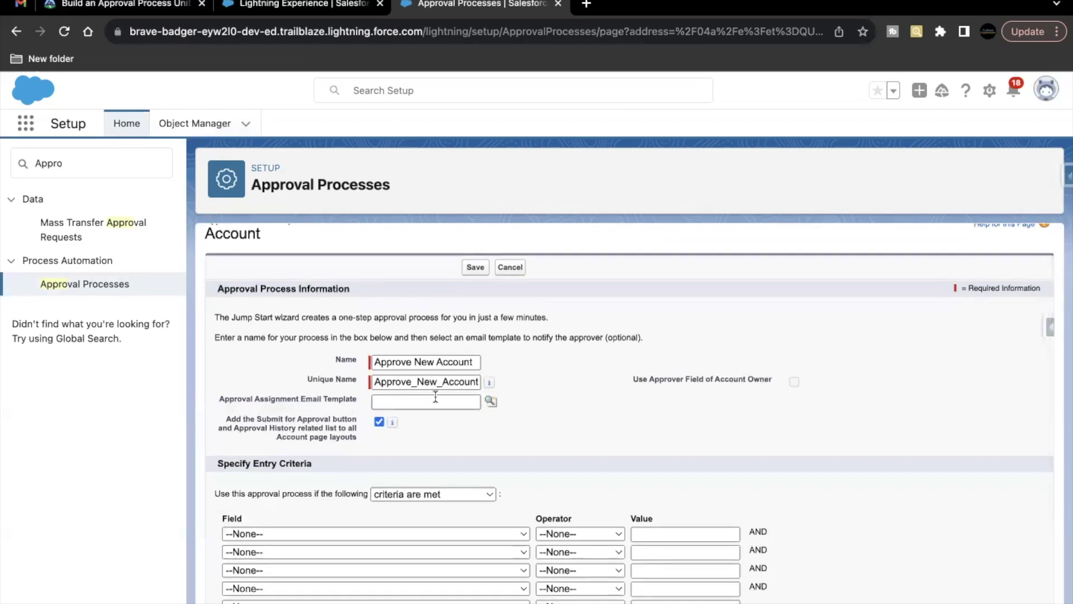
left_click(492, 402)
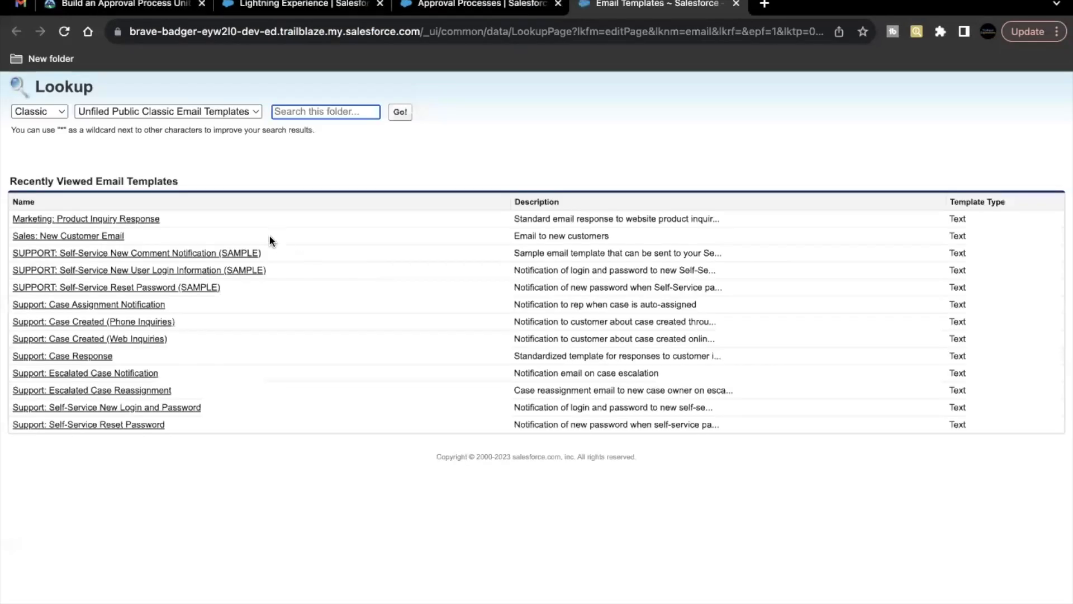
left_click(83, 242)
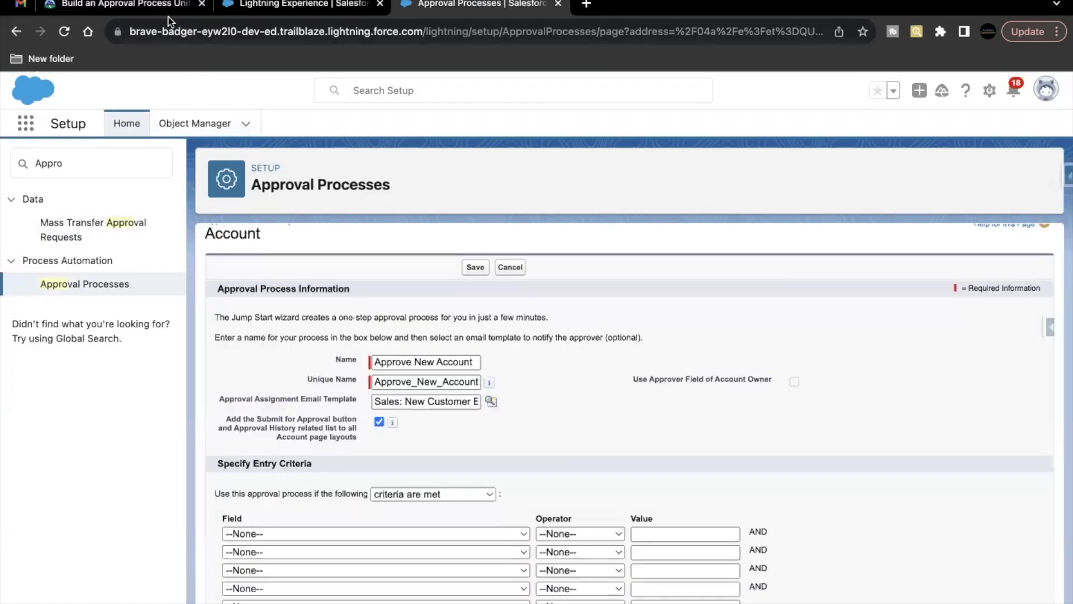
Review the entry criteria in the Trailhead challenge, covering the Account Type and Employees conditions
left_click(140, 6)
scroll(295, 357, "down", 1)
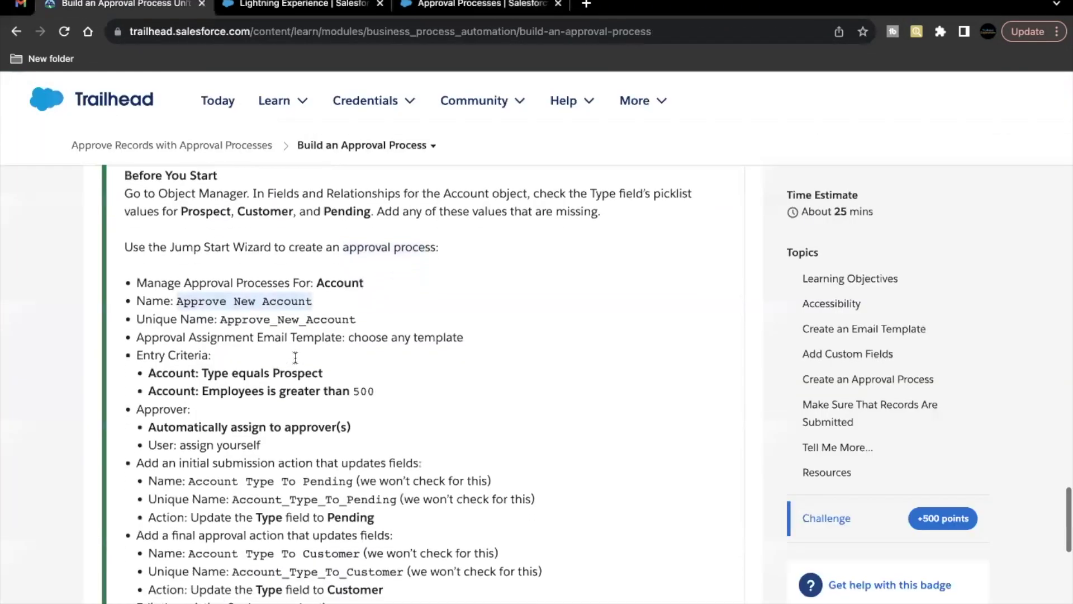
scroll(214, 377, "down", 1)
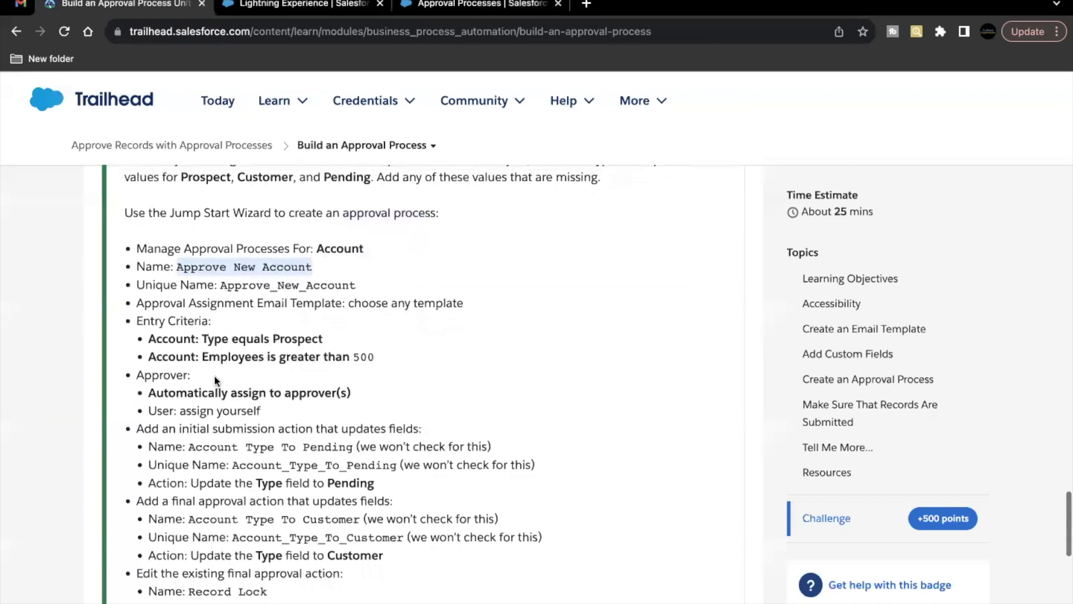
left_click(205, 339)
left_click_drag(205, 339, 323, 340)
left_click(219, 353)
left_click_drag(203, 356, 375, 358)
left_click(375, 354)
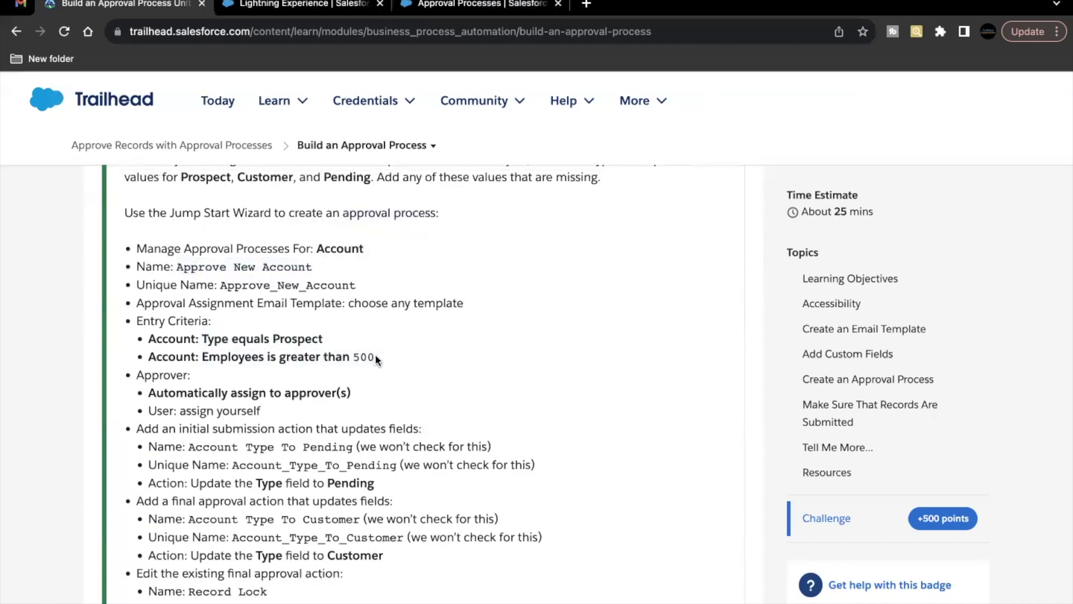
scroll(208, 444, "up", 2)
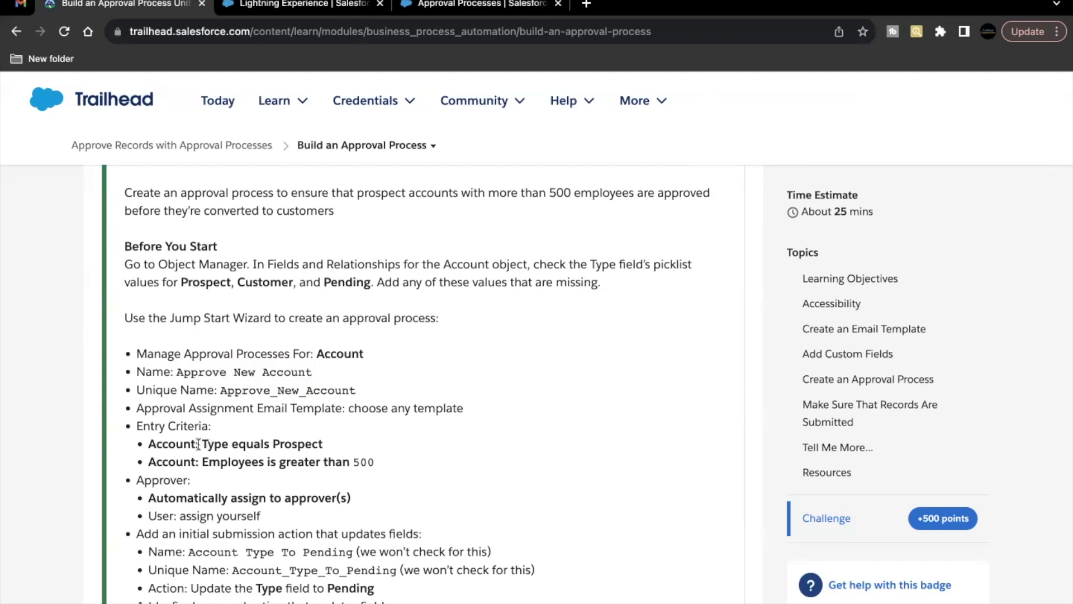
left_click_drag(203, 445, 365, 457)
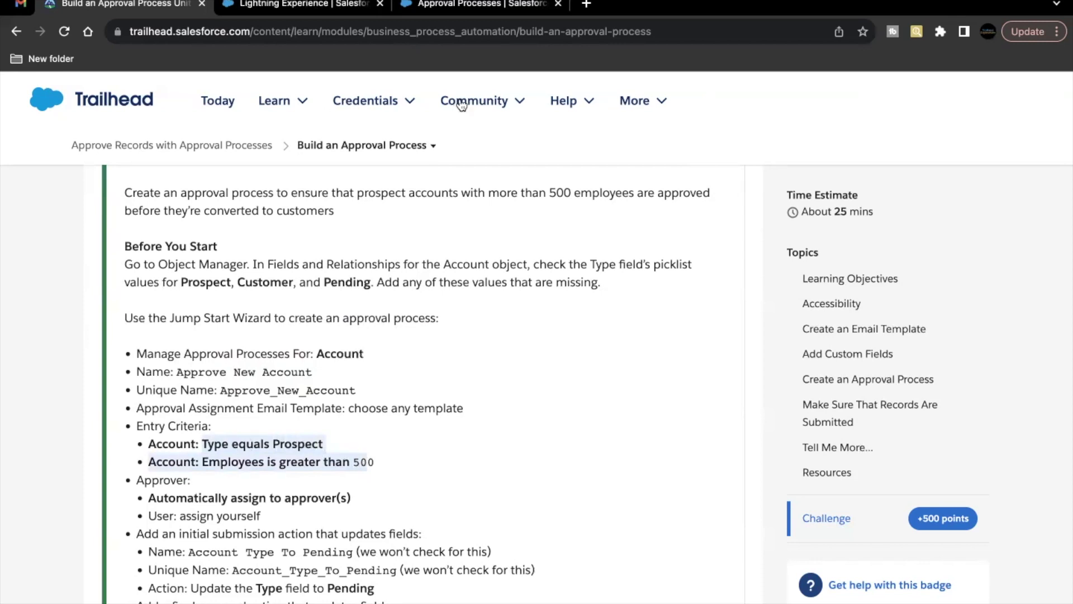
Return to the Salesforce approval process form and set the first entry criterion to Account: Type equals Prospect
left_click(468, 5)
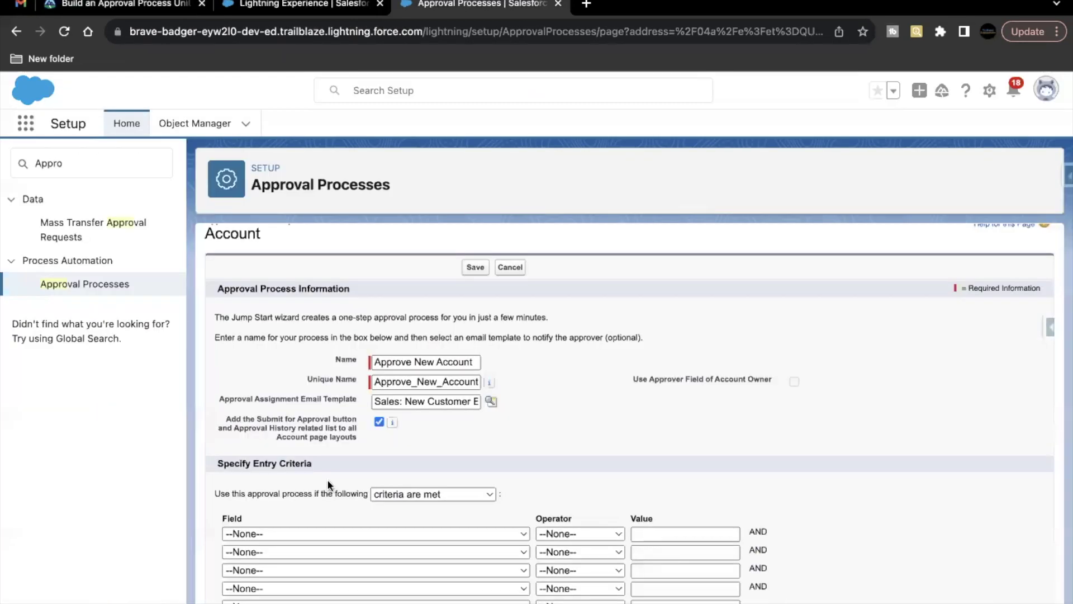
scroll(327, 479, "down", 2)
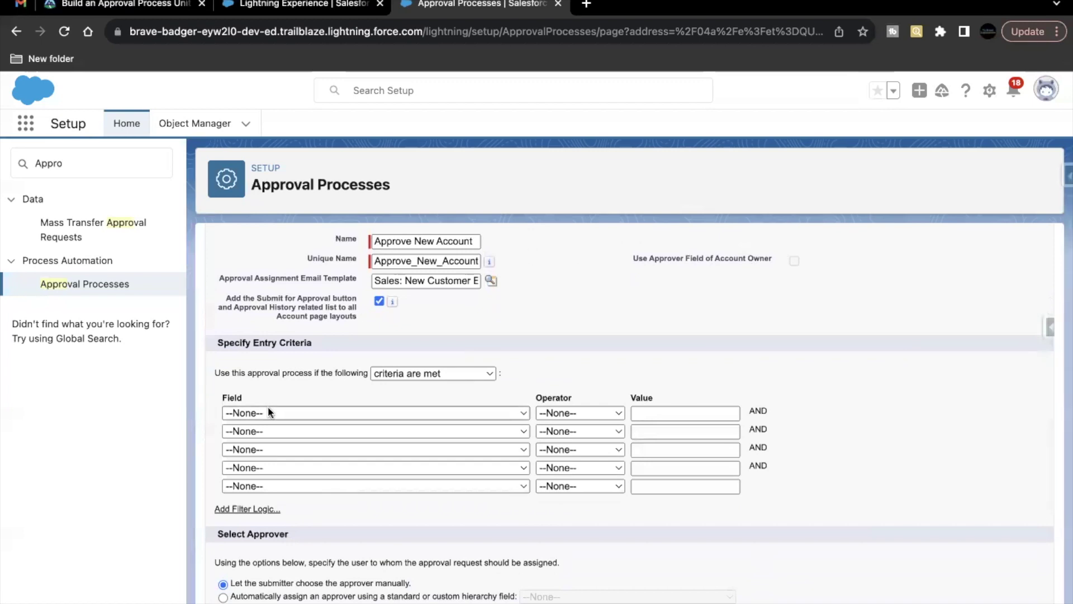
left_click(266, 413)
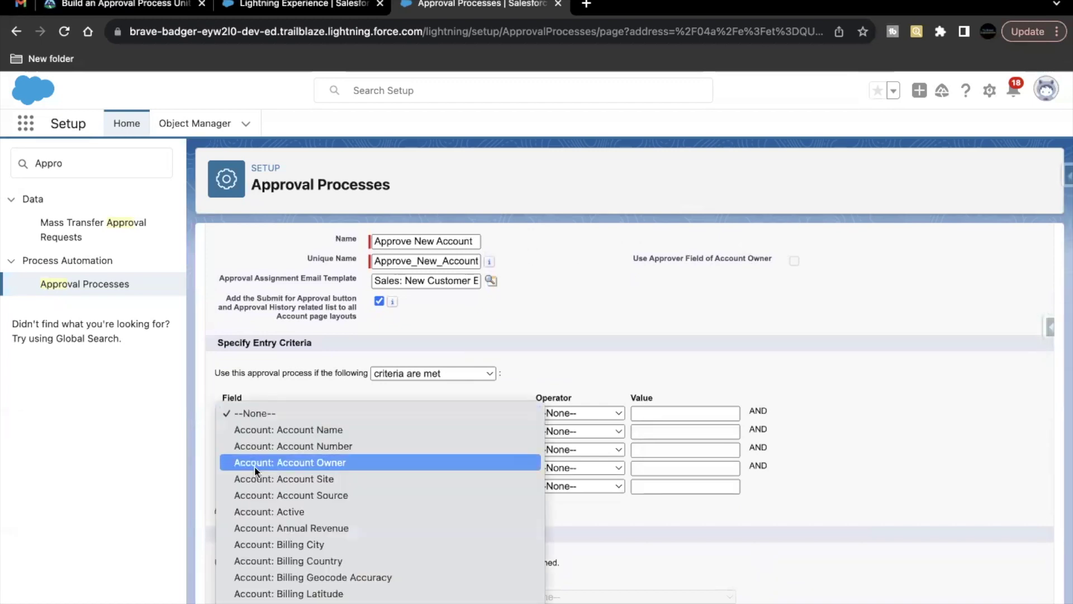
scroll(259, 501, "down", 10)
scroll(260, 501, "down", 6)
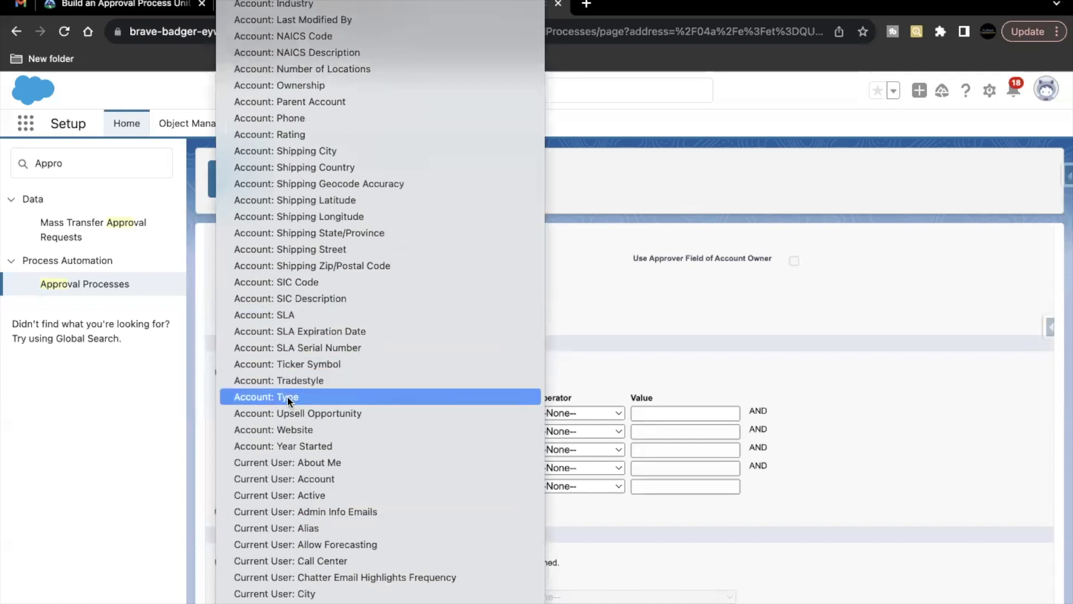
left_click(297, 397)
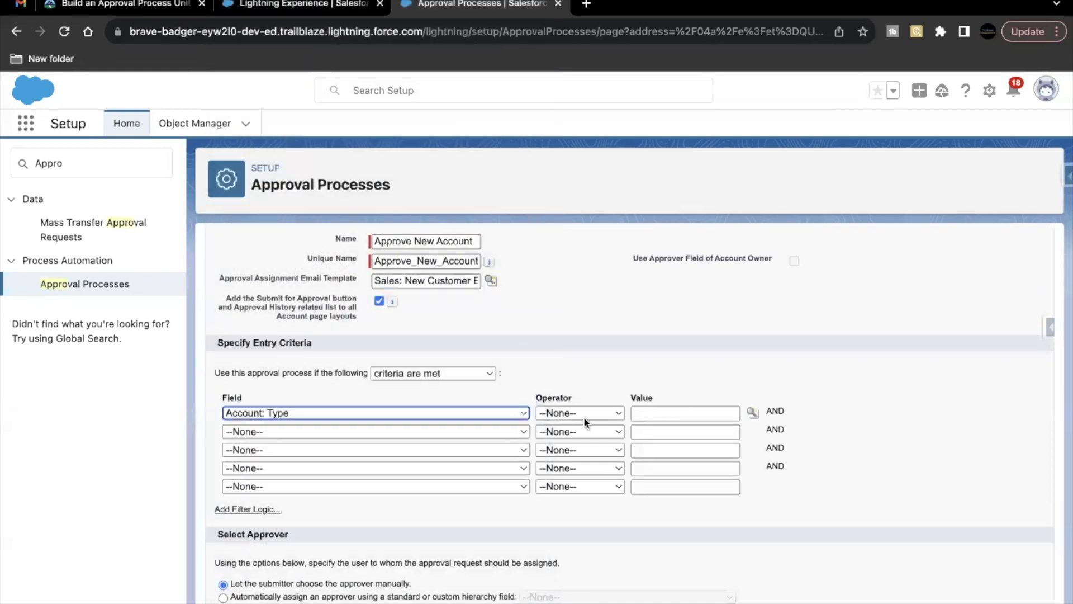
left_click(586, 418)
left_click(579, 430)
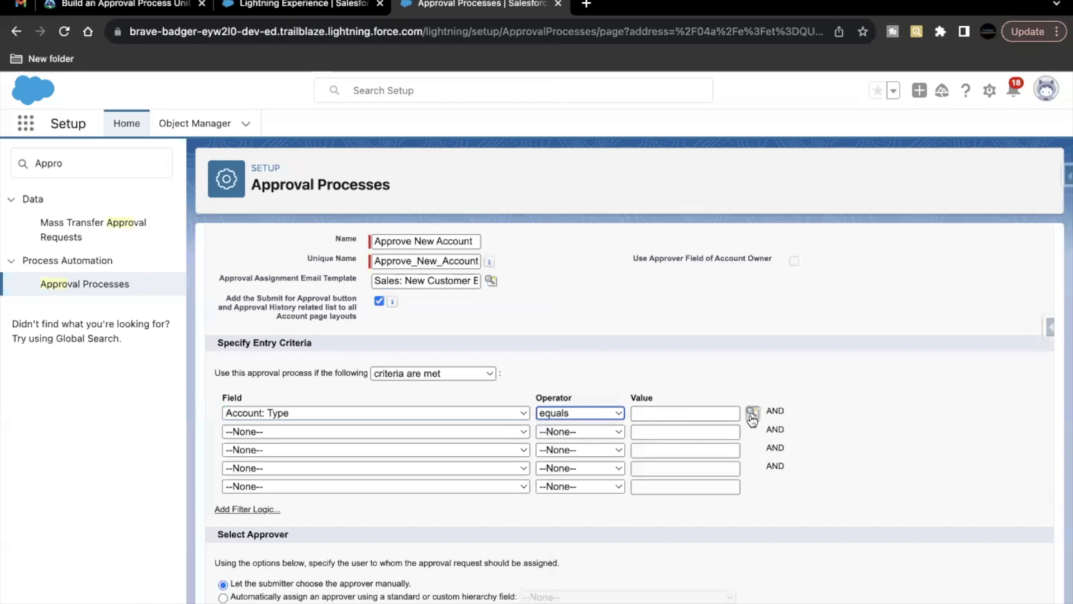
left_click(752, 414)
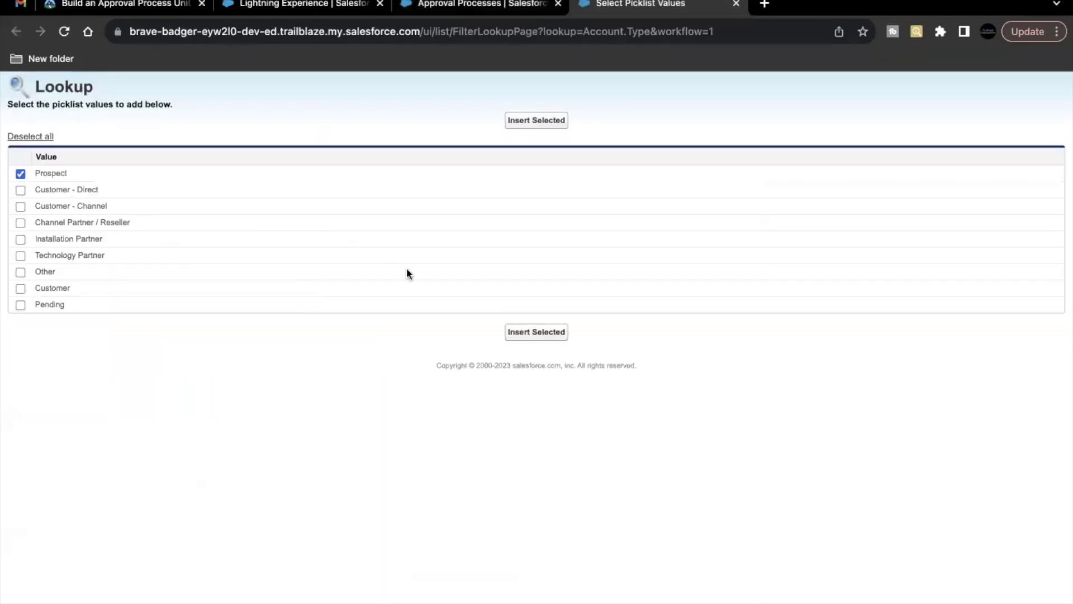
left_click(520, 331)
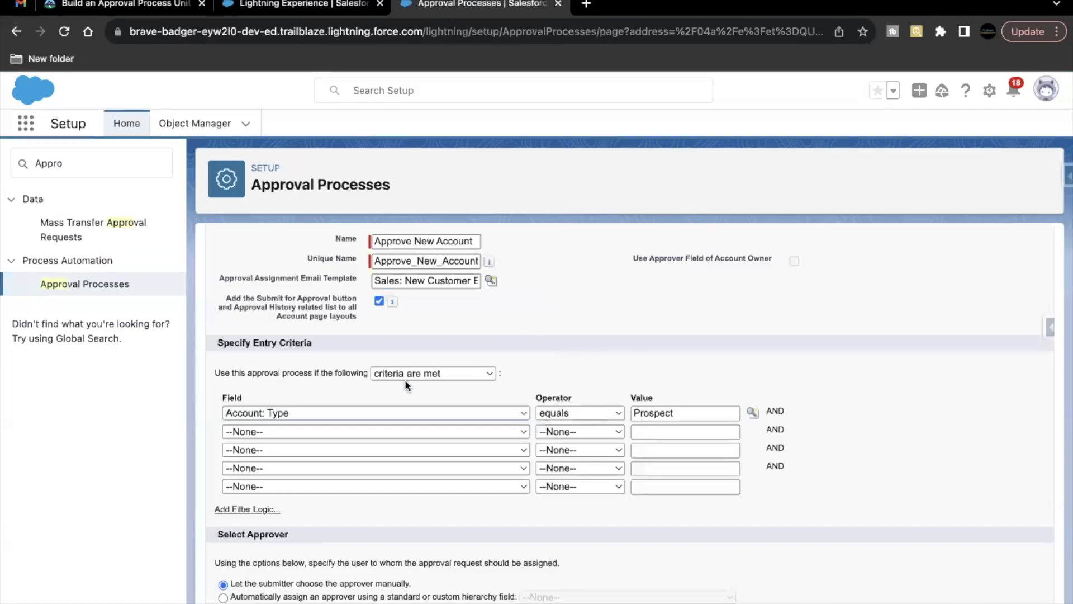
Set the second entry criterion to Account: Employees greater than 500
left_click(294, 427)
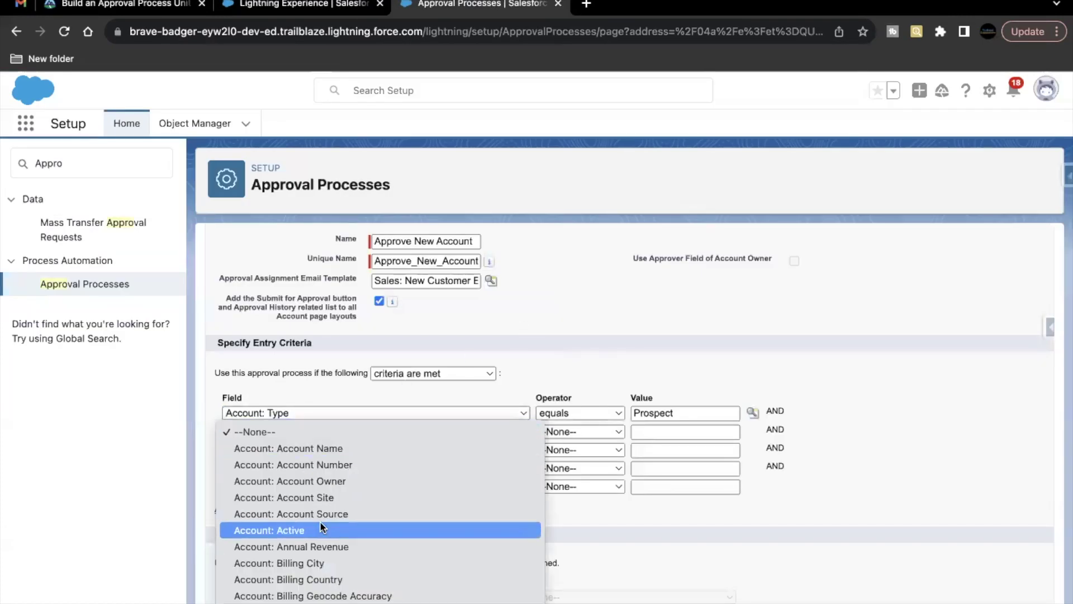
scroll(320, 521, "down", 5)
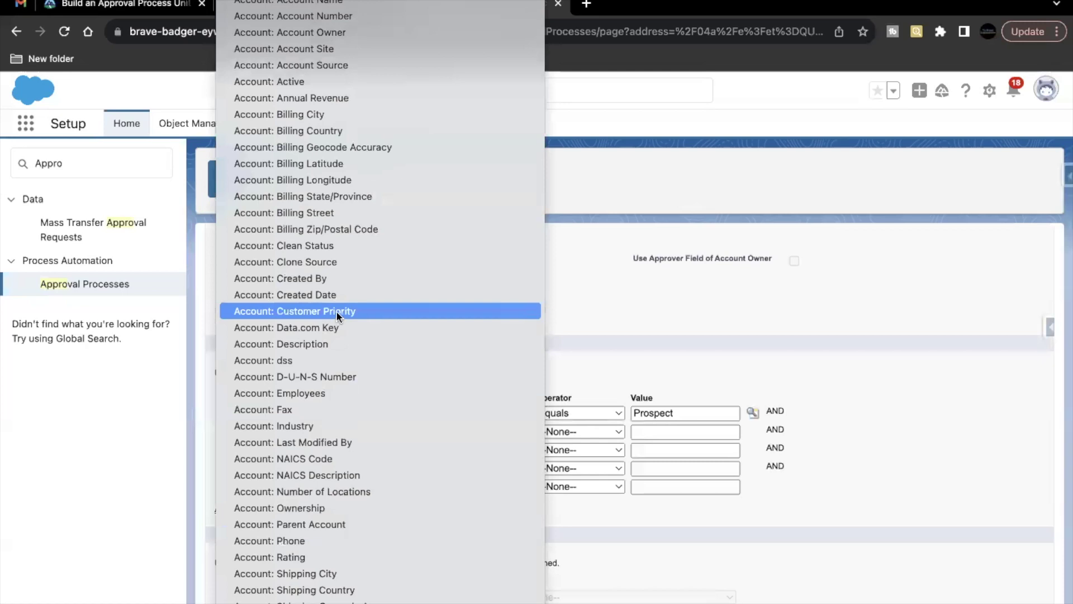
scroll(337, 312, "down", 1)
scroll(313, 194, "down", 2)
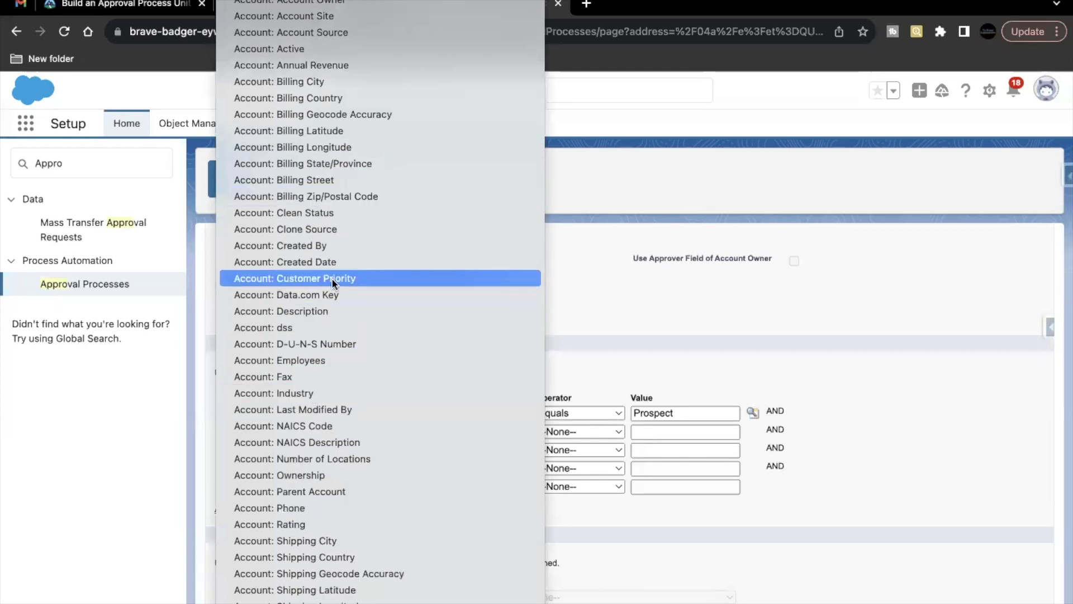
left_click(295, 360)
left_click(580, 432)
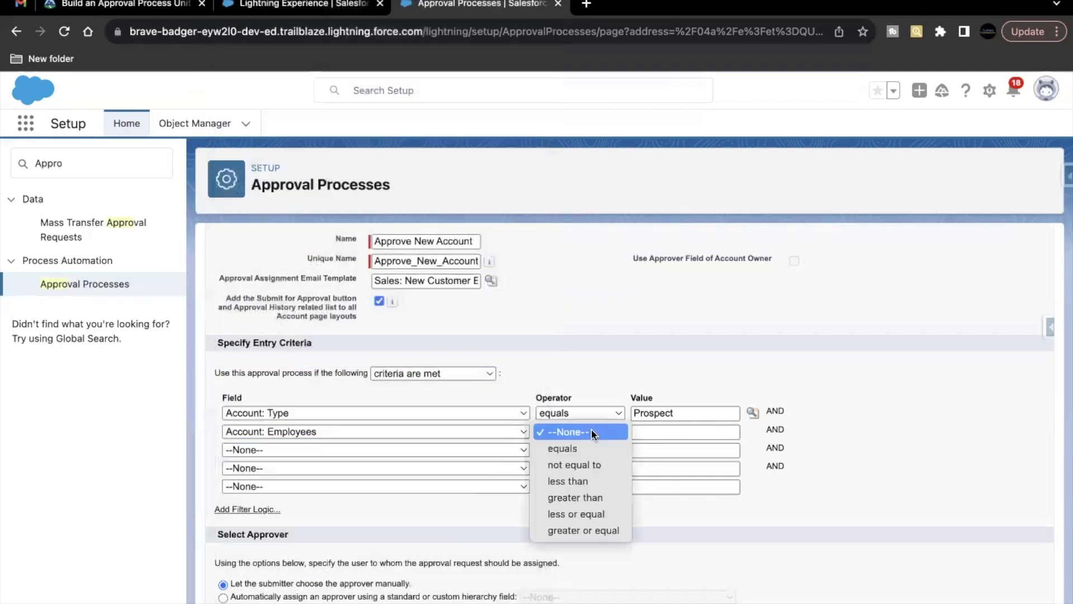
left_click(575, 493)
left_click(714, 433)
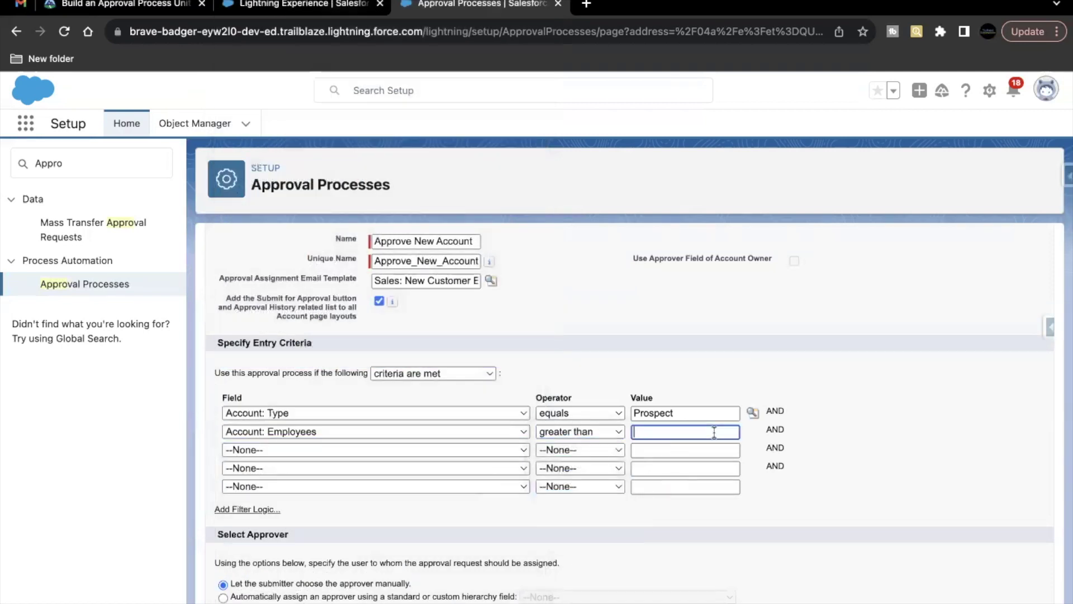
type("500")
Check the approver requirement in the Trailhead challenge and set the Salesforce approval process to Automatically assign to approver(s)
left_click(150, 5)
scroll(299, 360, "down", 1)
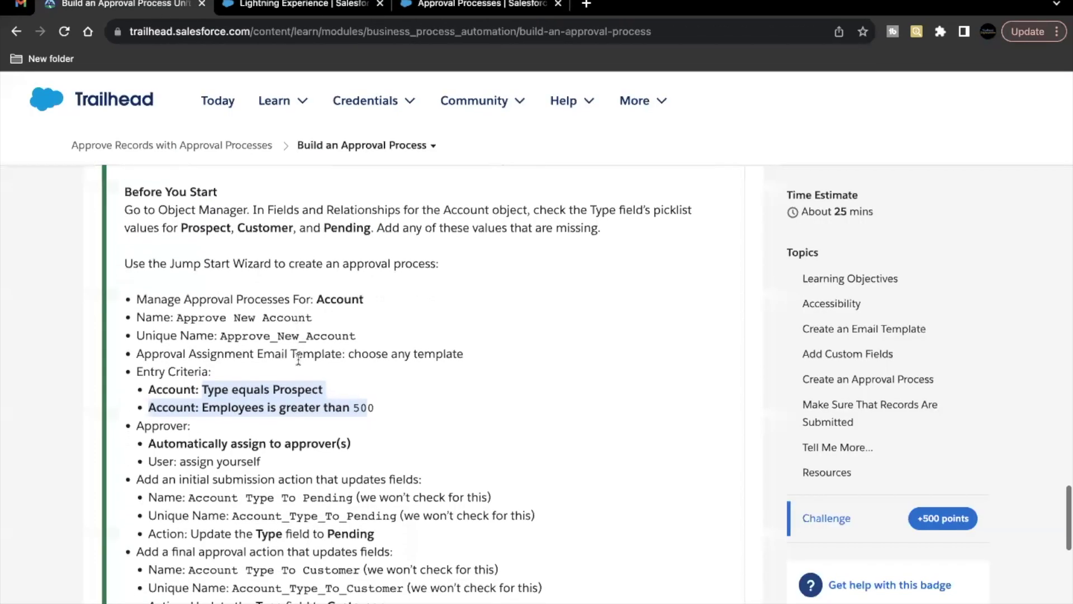
scroll(298, 360, "up", 1)
left_click(314, 398)
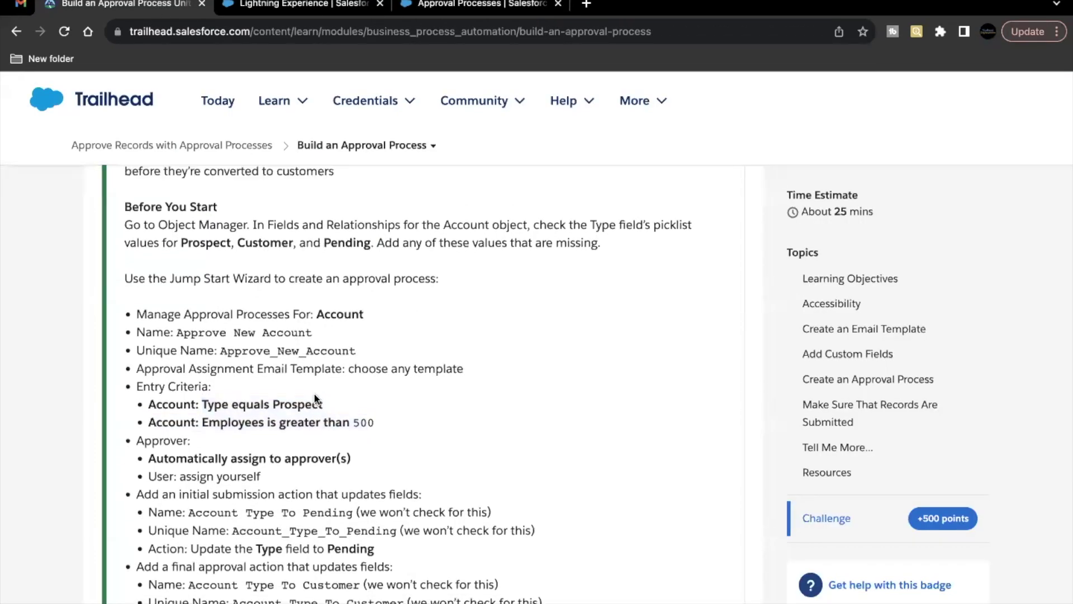
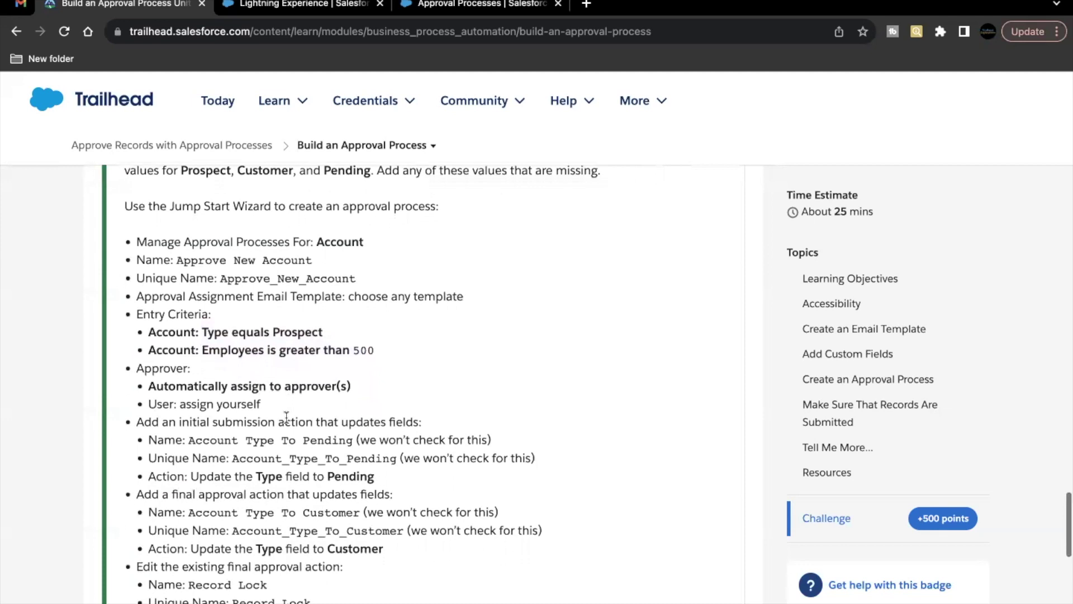
left_click_drag(181, 382, 270, 380)
left_click(271, 377)
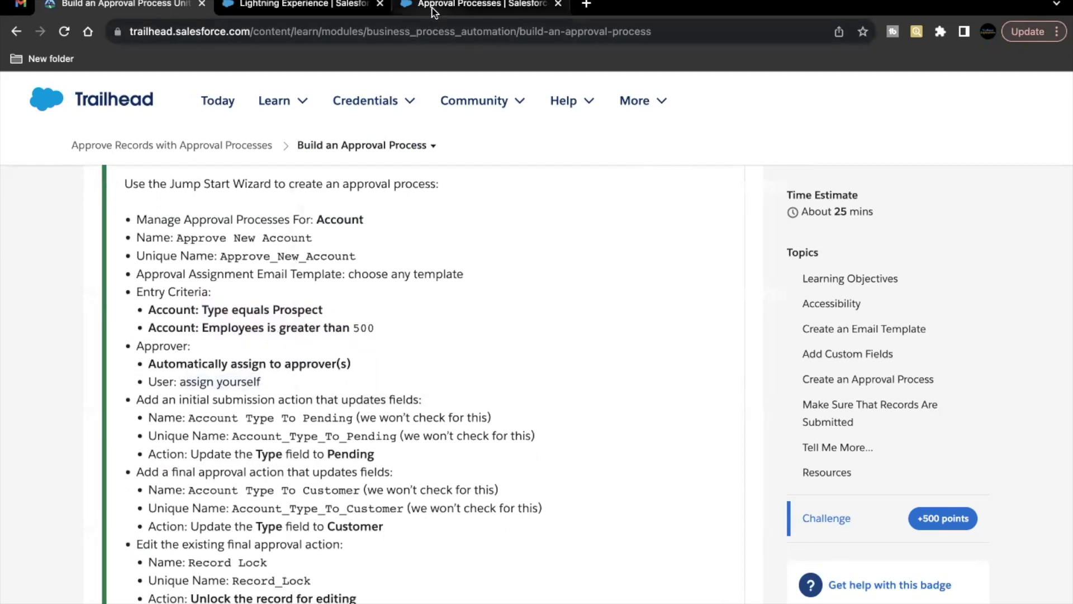
left_click(432, 8)
scroll(559, 452, "down", 3)
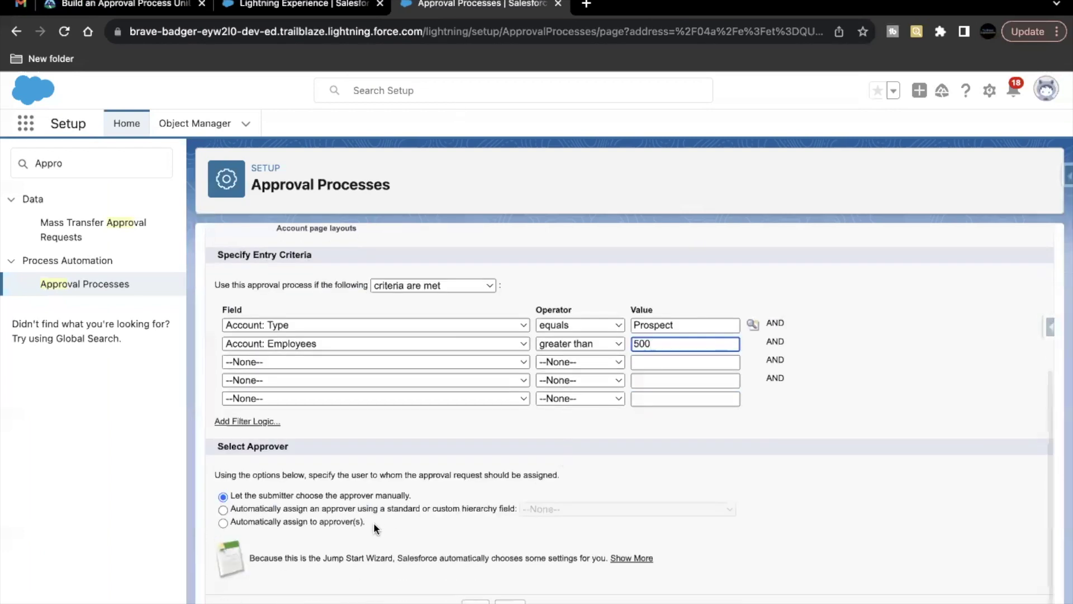
left_click(330, 522)
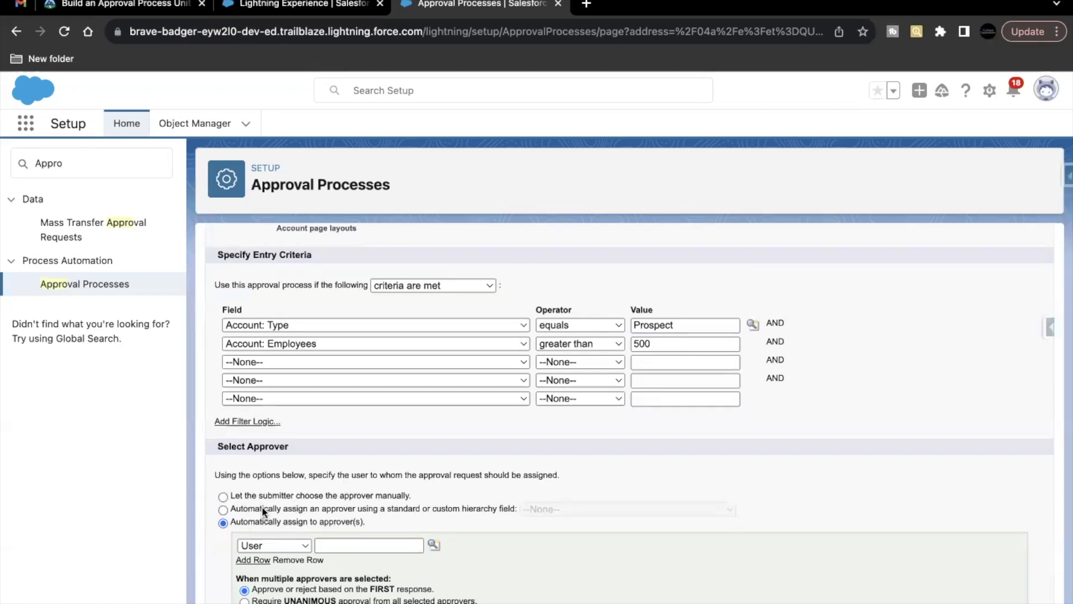
Try the submitter-chosen and hierarchy-field approver options and return to Automatically assign to approver(s)
left_click_drag(214, 446, 321, 451)
scroll(313, 481, "up", 1)
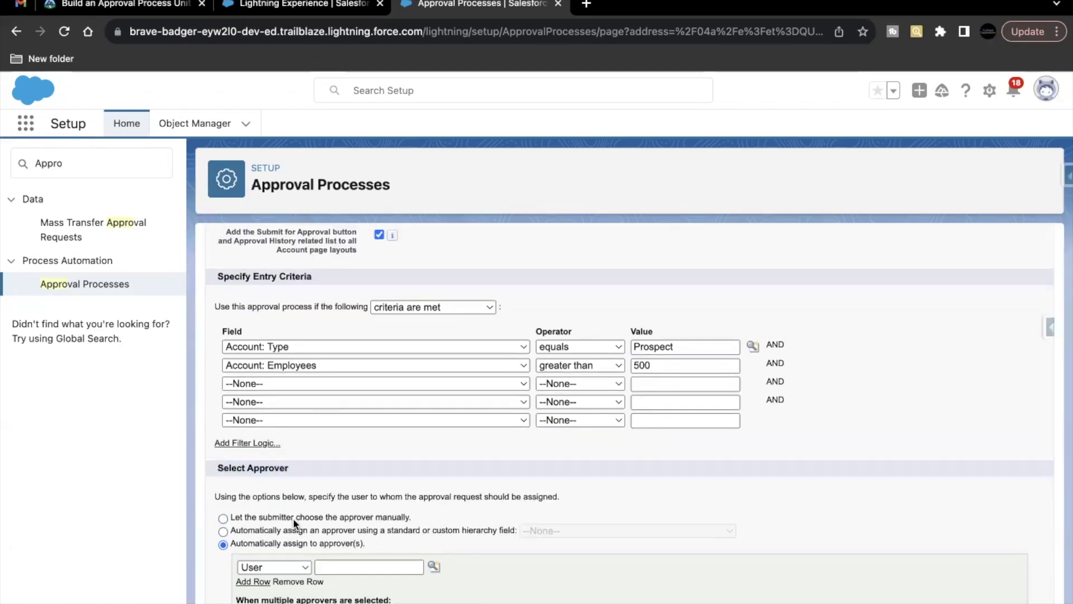
left_click(293, 517)
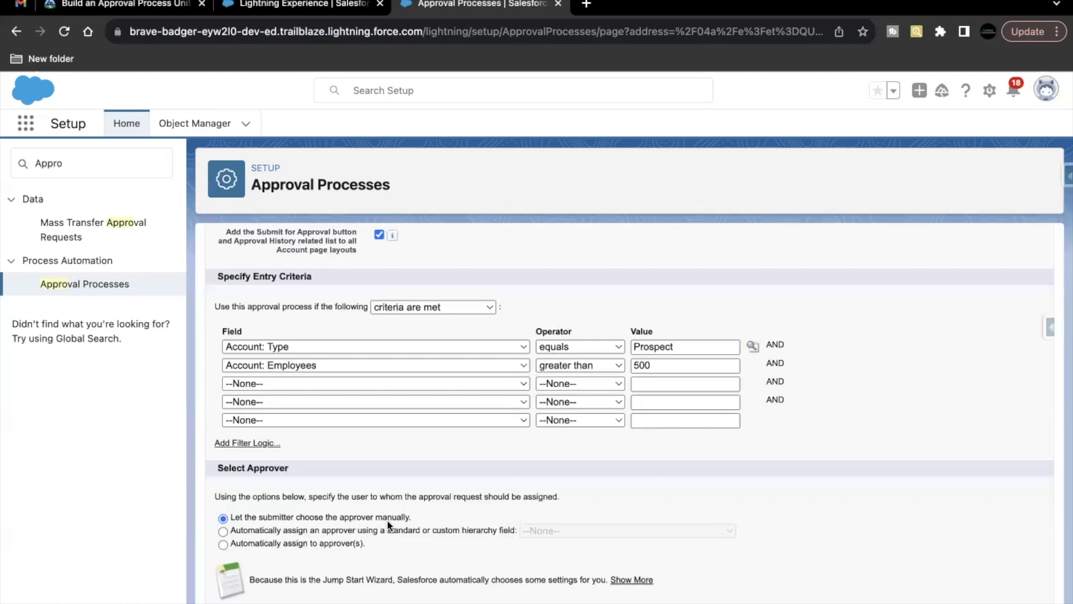
left_click(311, 531)
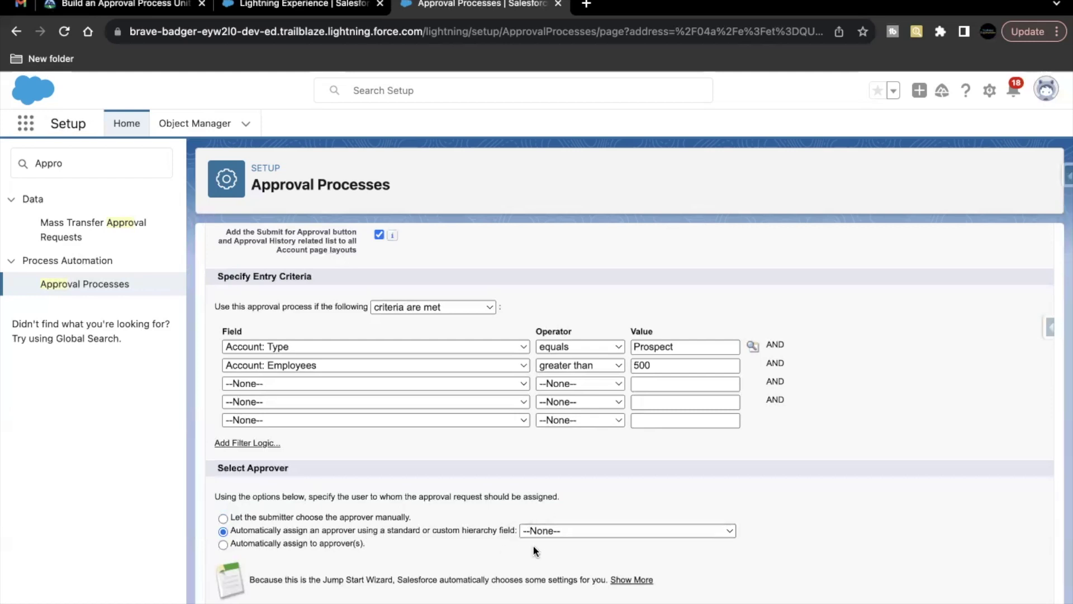
left_click(564, 530)
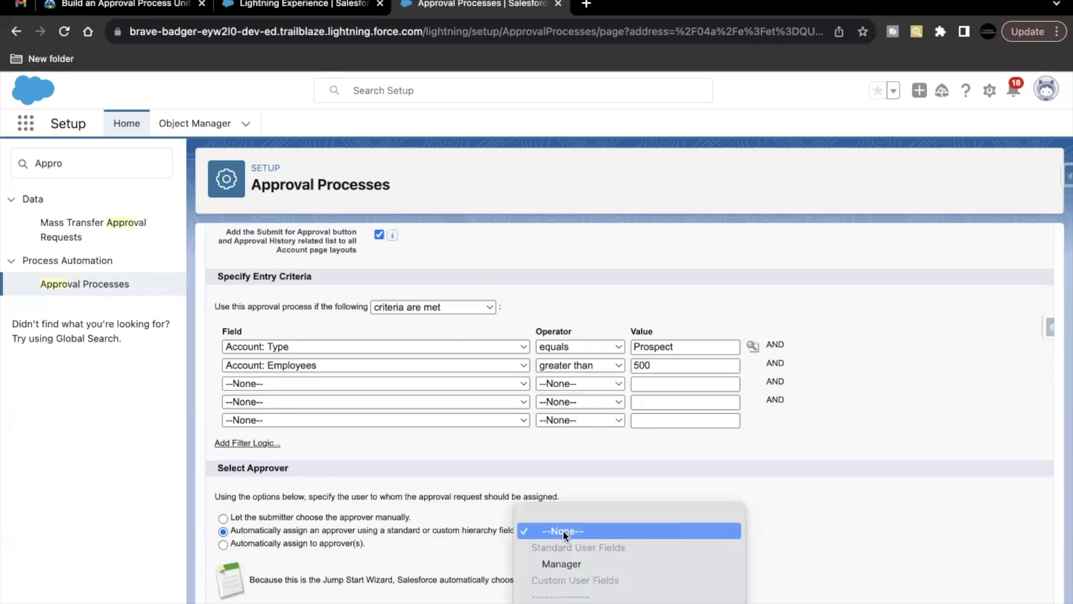
left_click(563, 530)
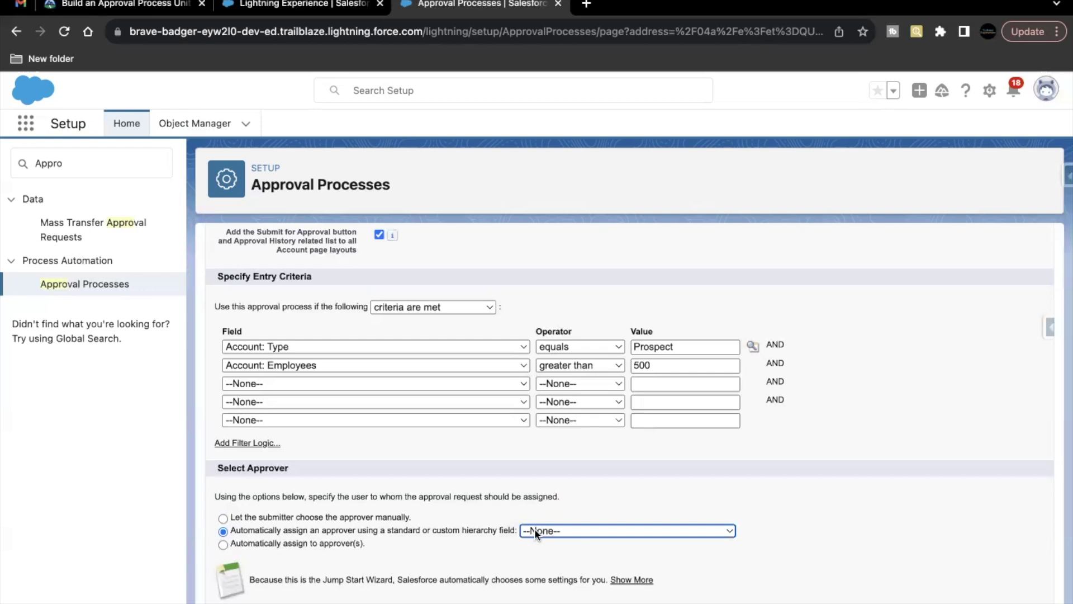
left_click(293, 542)
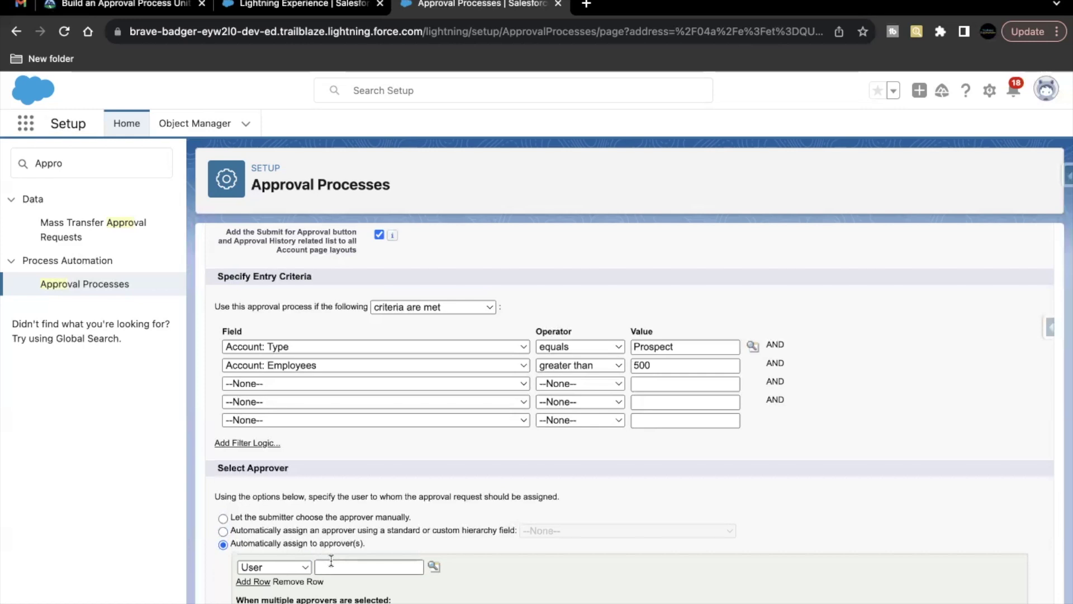
Keep User as the approver type and look up your own user, Trailhead Explanations, as the approver
scroll(331, 560, "down", 1)
scroll(331, 560, "down", 1)
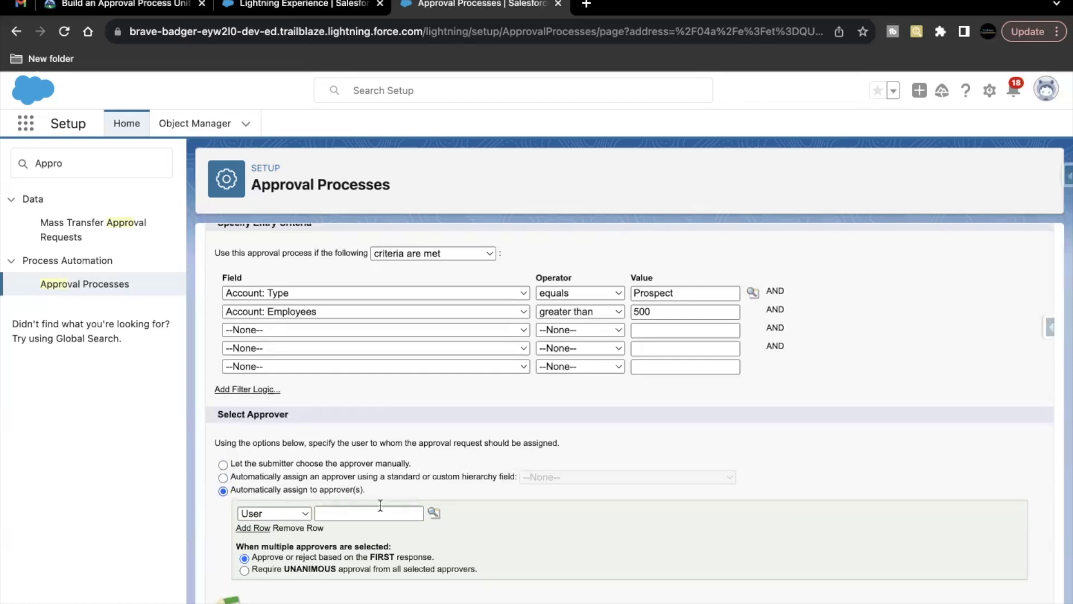
left_click(302, 515)
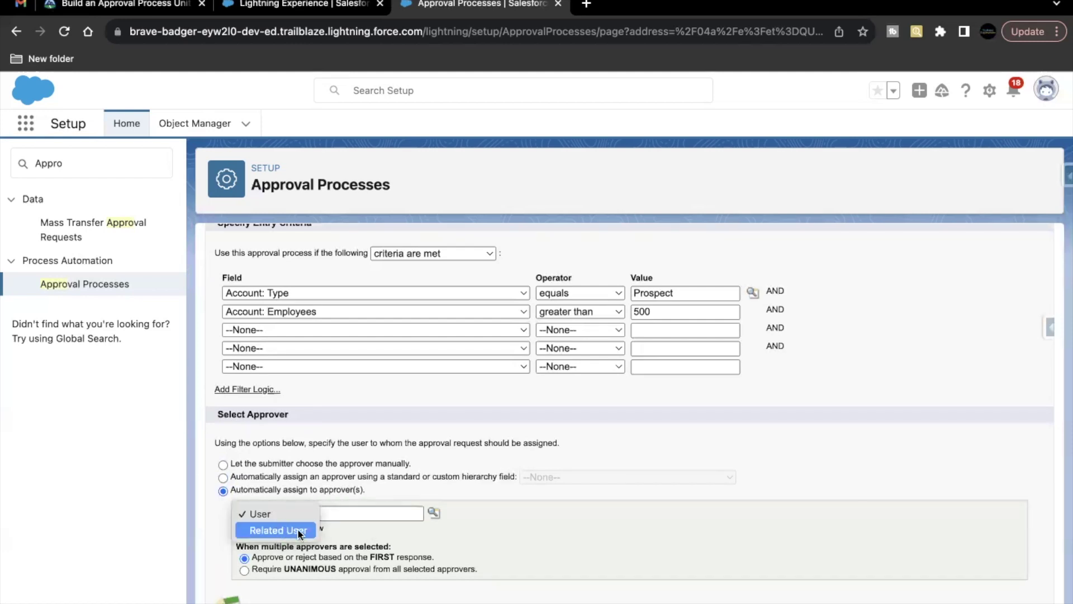
left_click(297, 513)
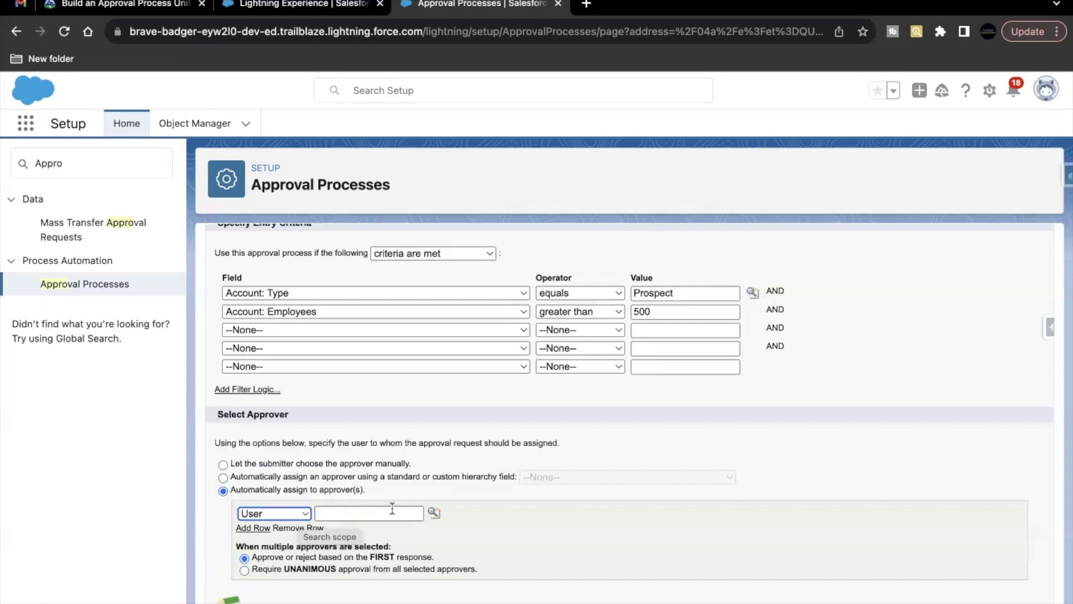
left_click(436, 517)
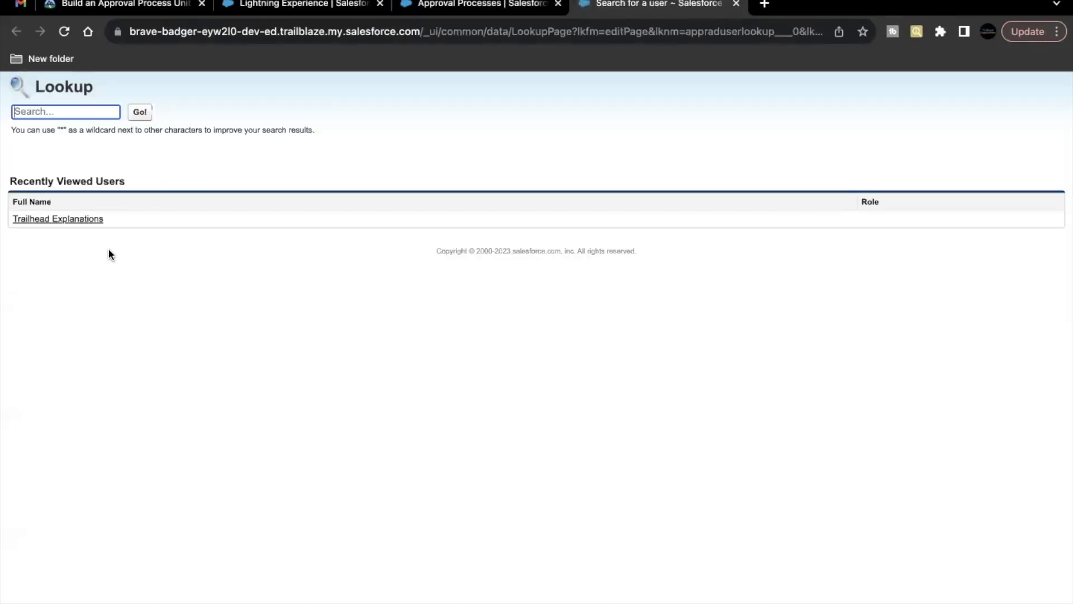
left_click(41, 220)
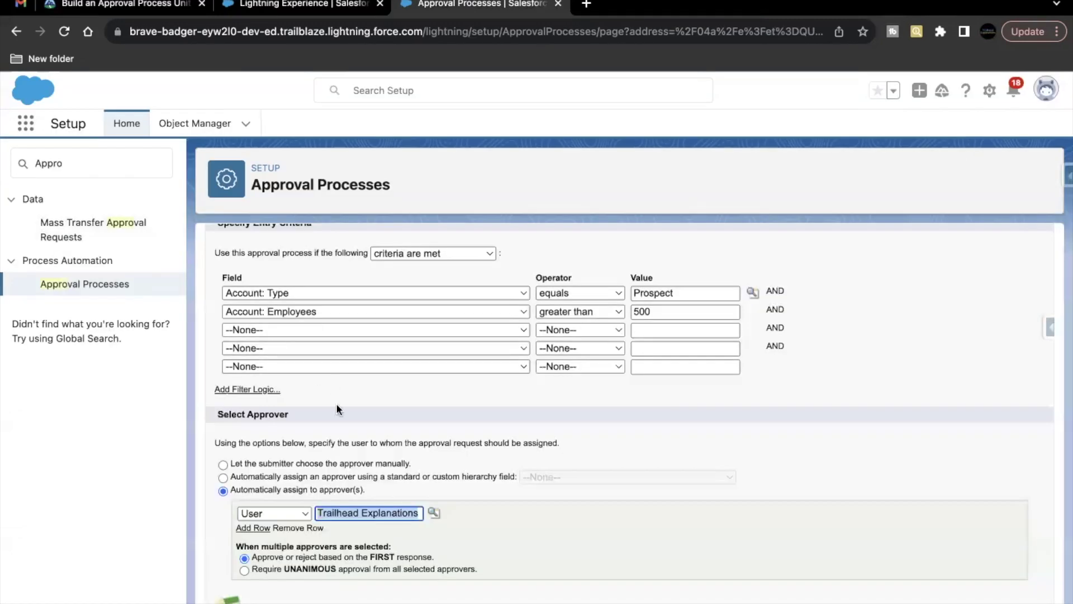
Save the approval process with the chosen approver, acknowledge the activation reminder and open its detail page
left_click(422, 462)
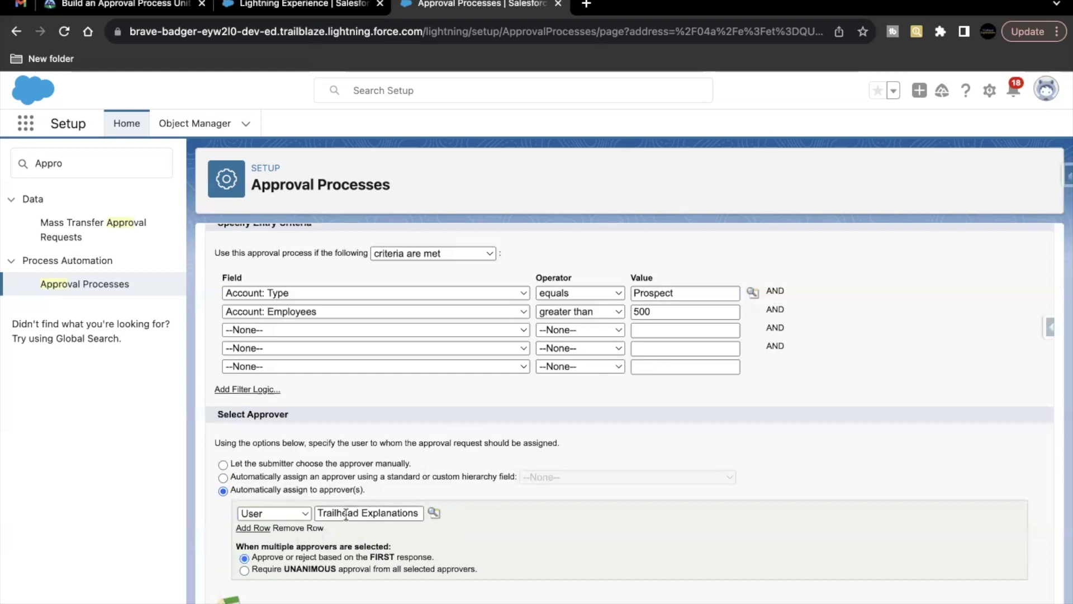
scroll(453, 520, "down", 2)
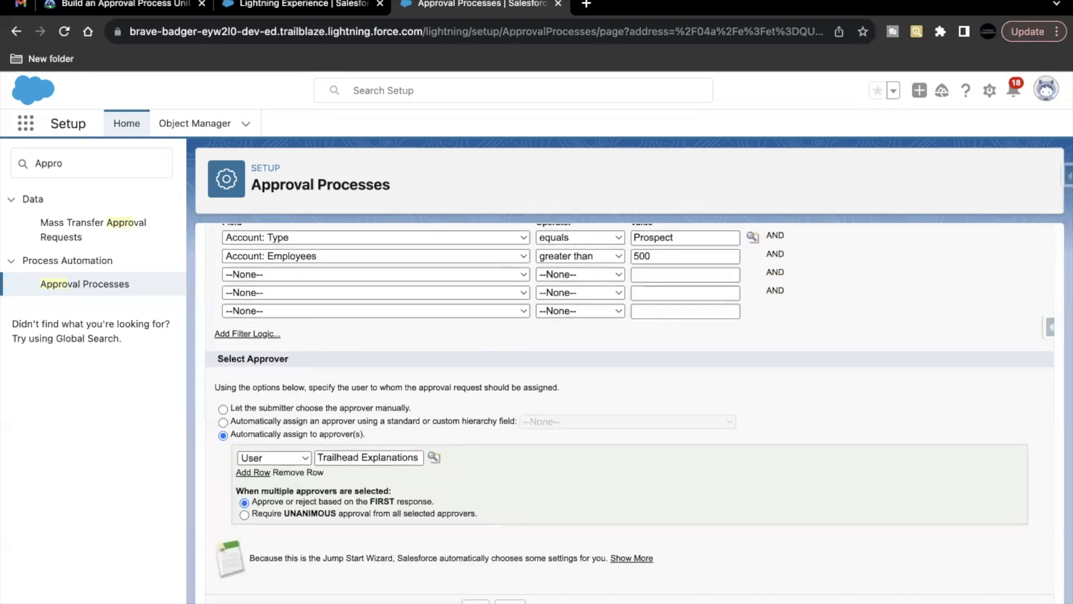
left_click(475, 602)
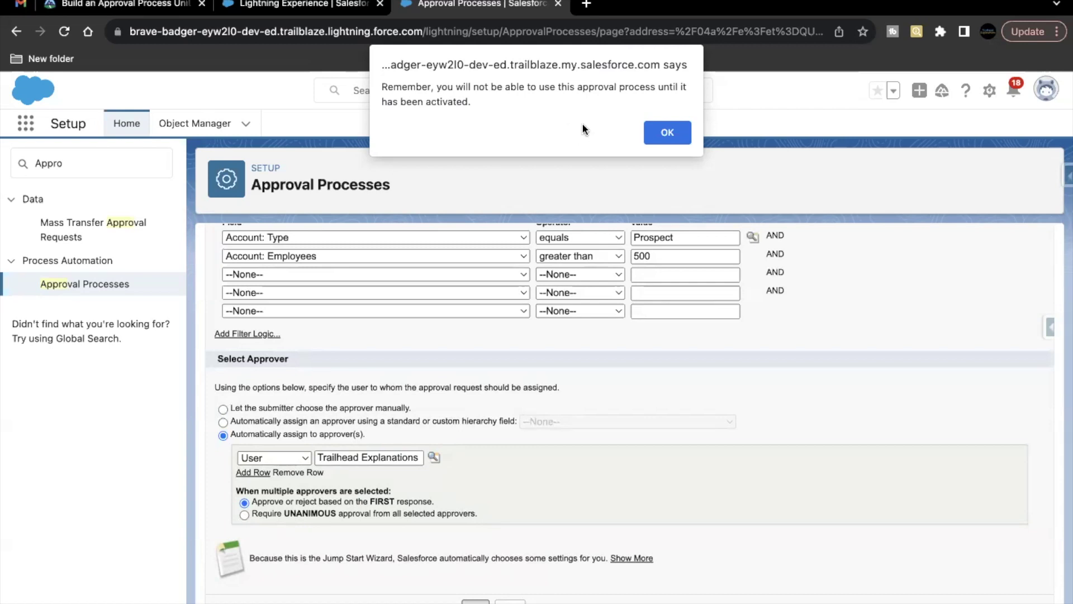
left_click(664, 132)
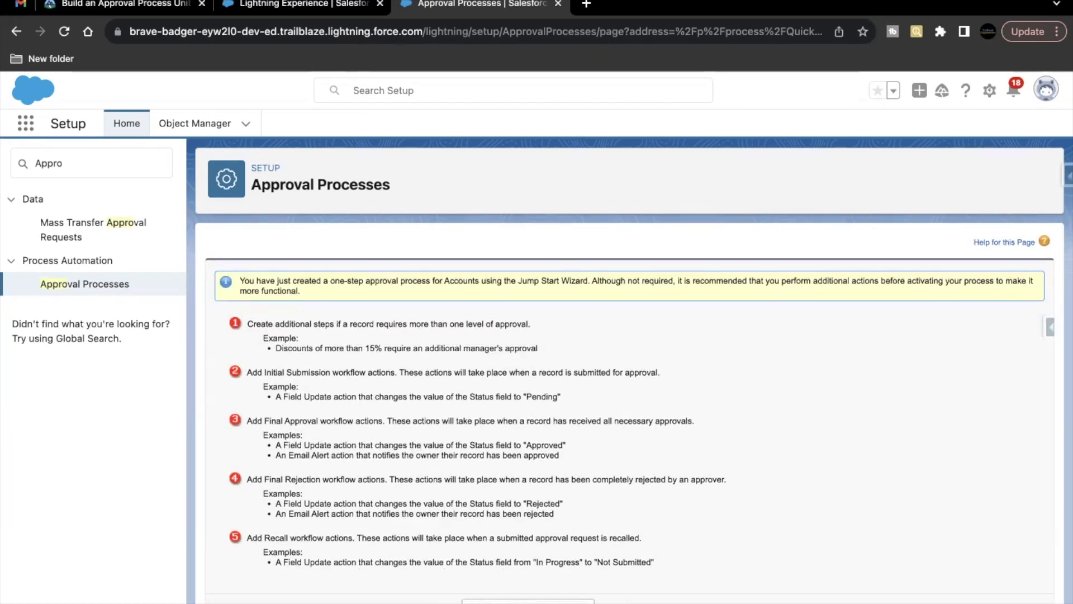
left_click(528, 601)
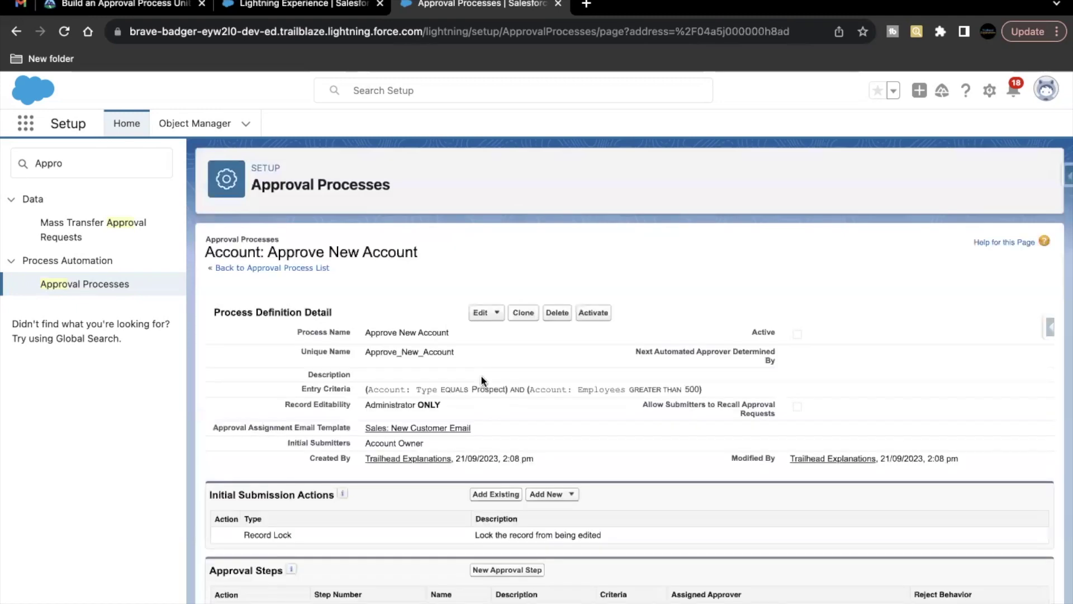
Review the process's initial submission actions against the Trailhead challenge and copy the action name Account Type To Pending
scroll(482, 378, "down", 3)
scroll(481, 374, "down", 3)
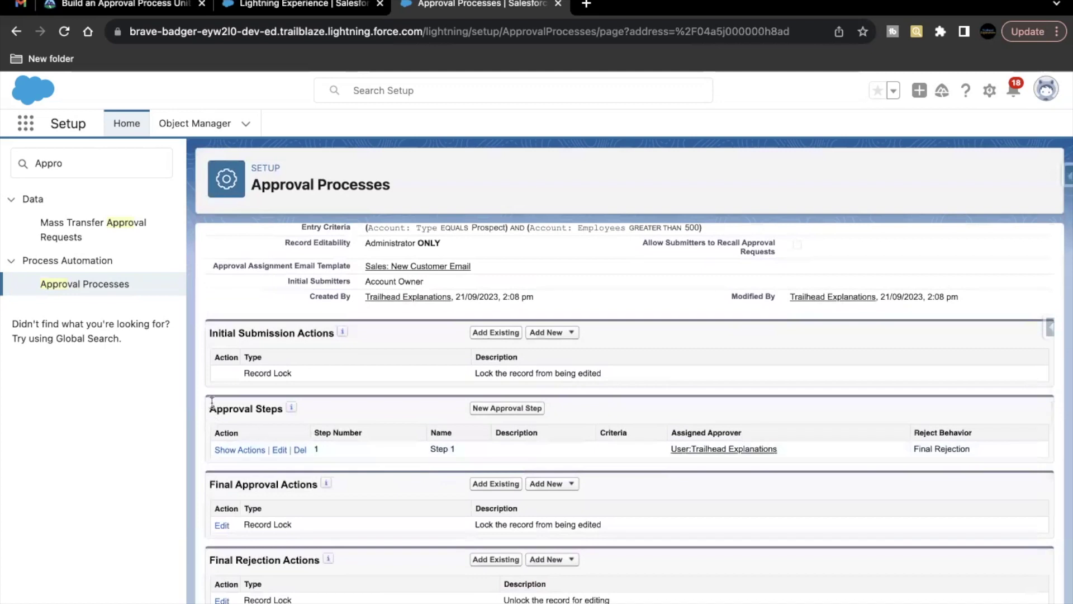
scroll(270, 359, "up", 1)
left_click_drag(209, 361, 333, 362)
left_click(333, 362)
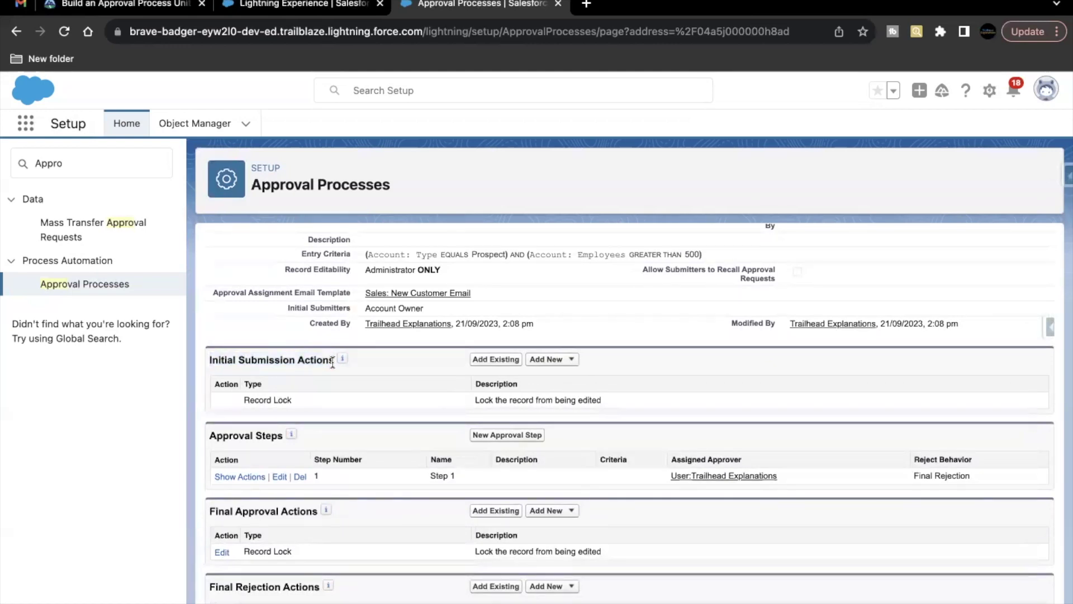
key("super+1")
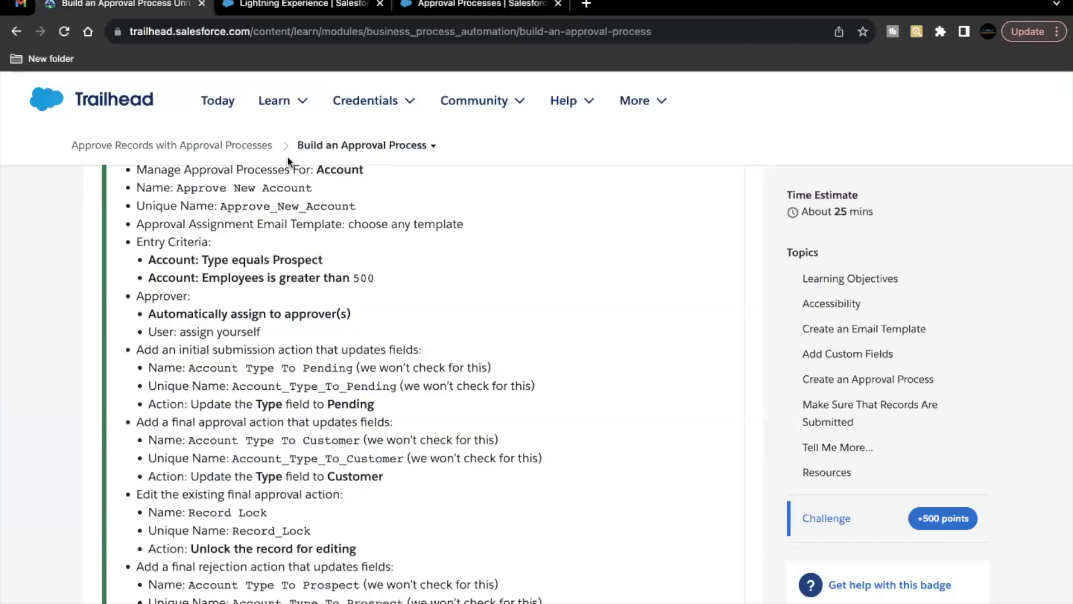
scroll(331, 342, "down", 1)
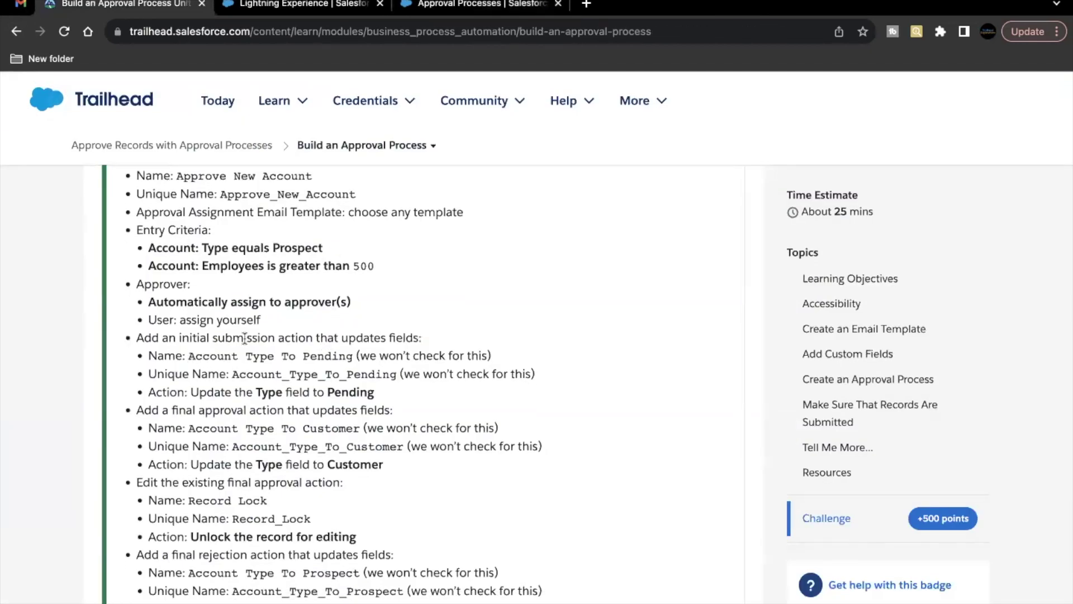
left_click_drag(343, 337, 405, 338)
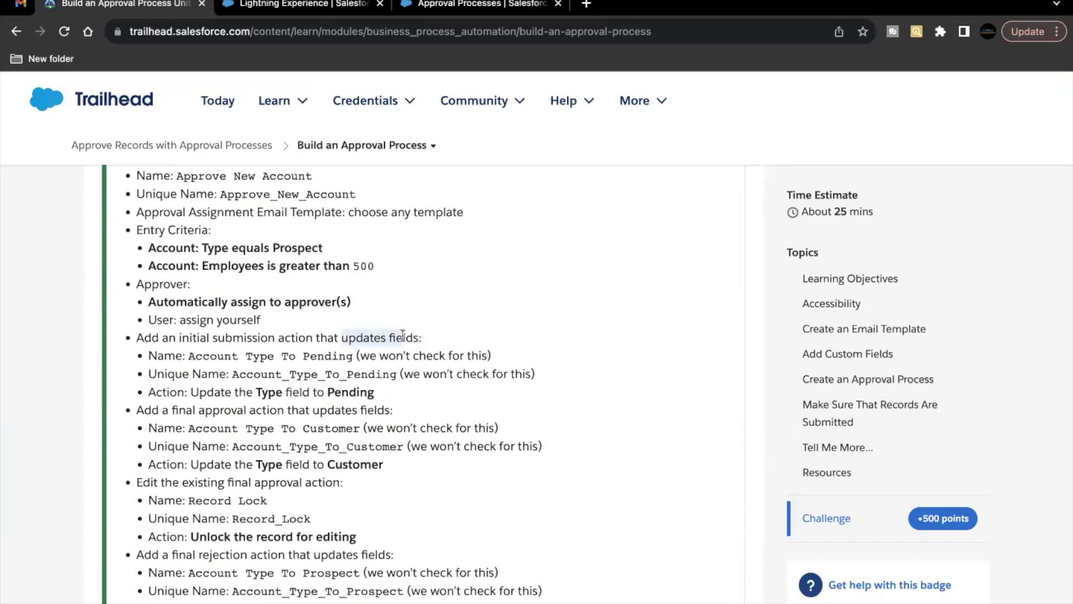
left_click_drag(190, 356, 351, 356)
key("super+c")
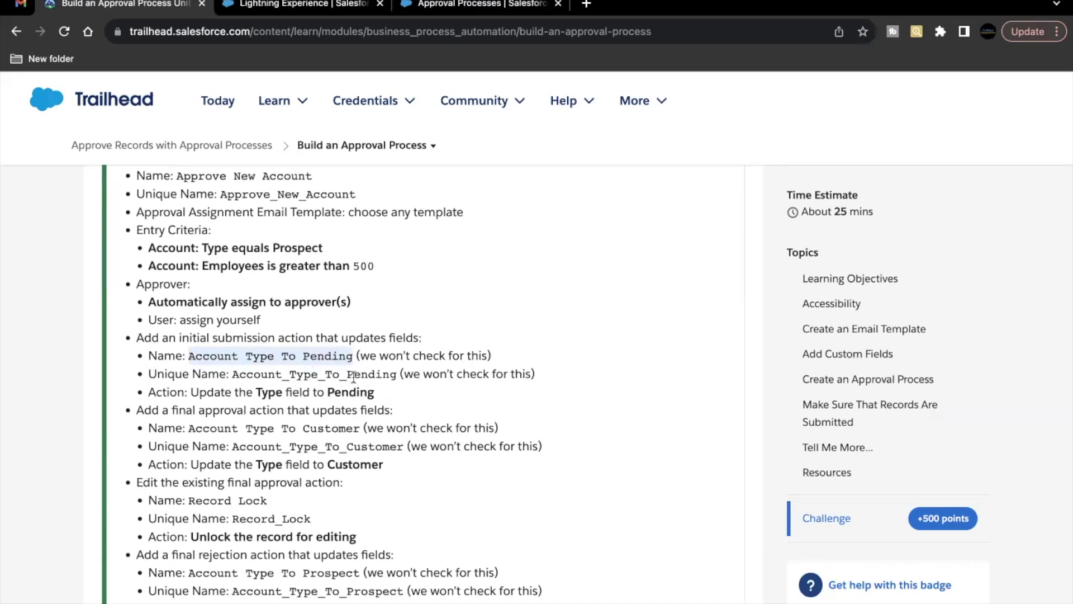
Start a new field update under Initial Submission Actions in Salesforce, named Account Type To Pending with a matching unique name
left_click(489, 8)
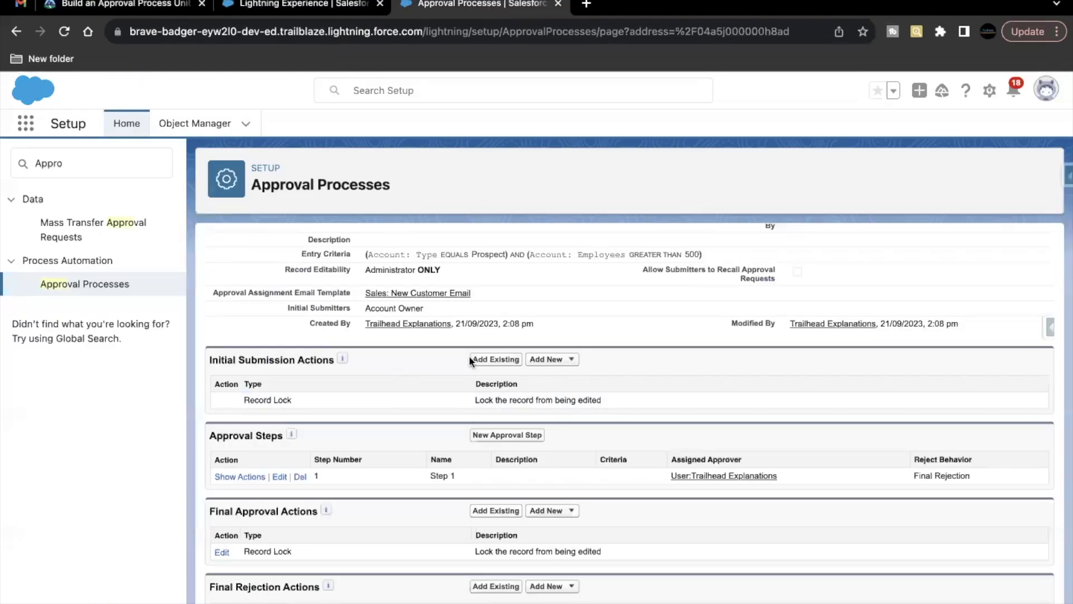
left_click(549, 359)
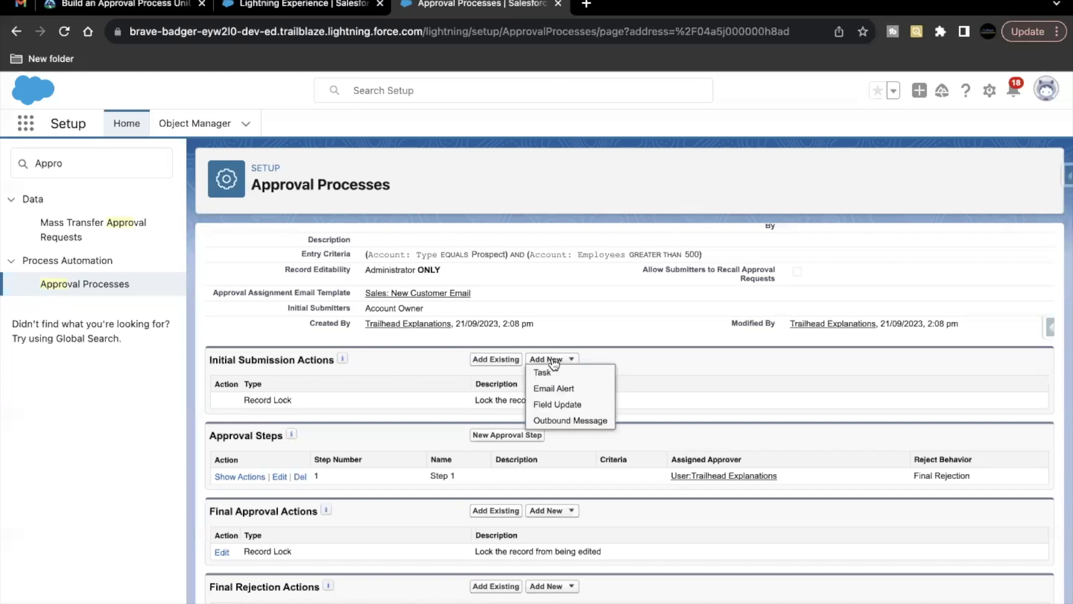
left_click(565, 408)
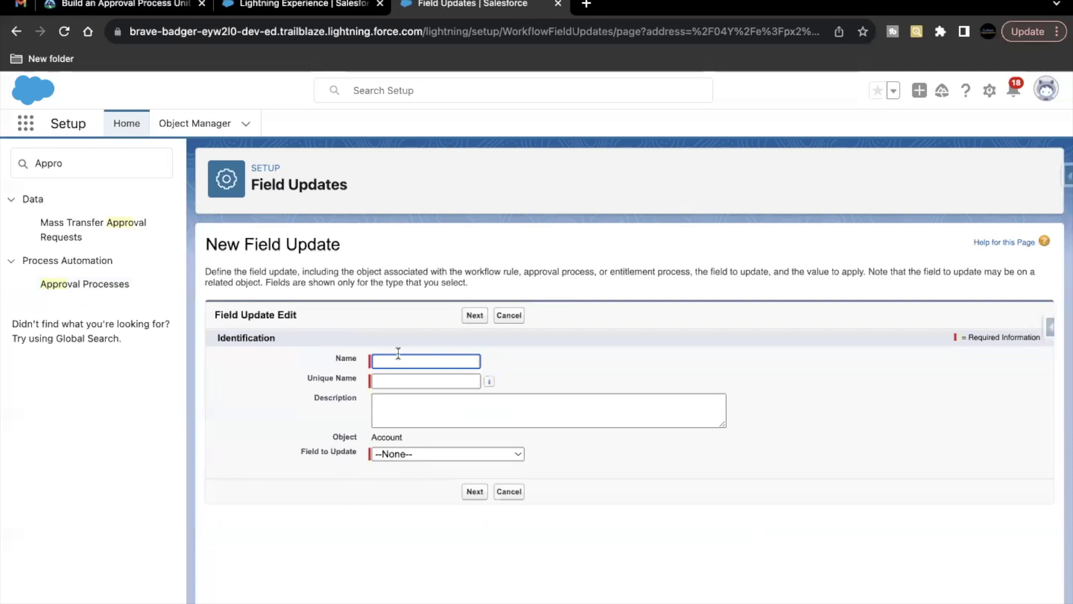
key("super+v")
left_click(414, 380)
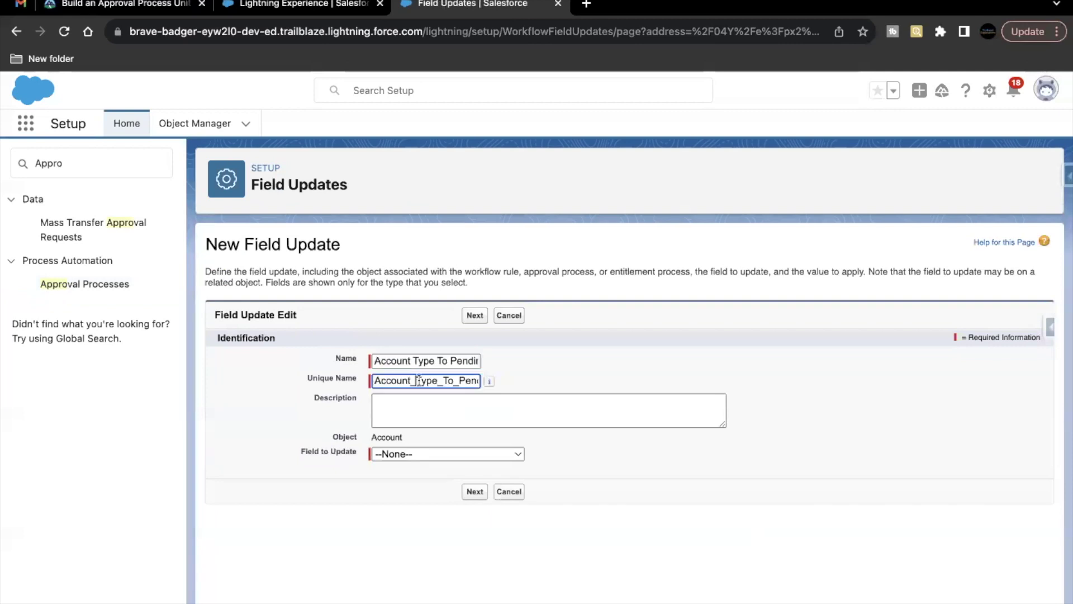
Set Type as the field to update for Account Type To Pending and continue to the value options
left_click(414, 454)
scroll(450, 551, "down", 8)
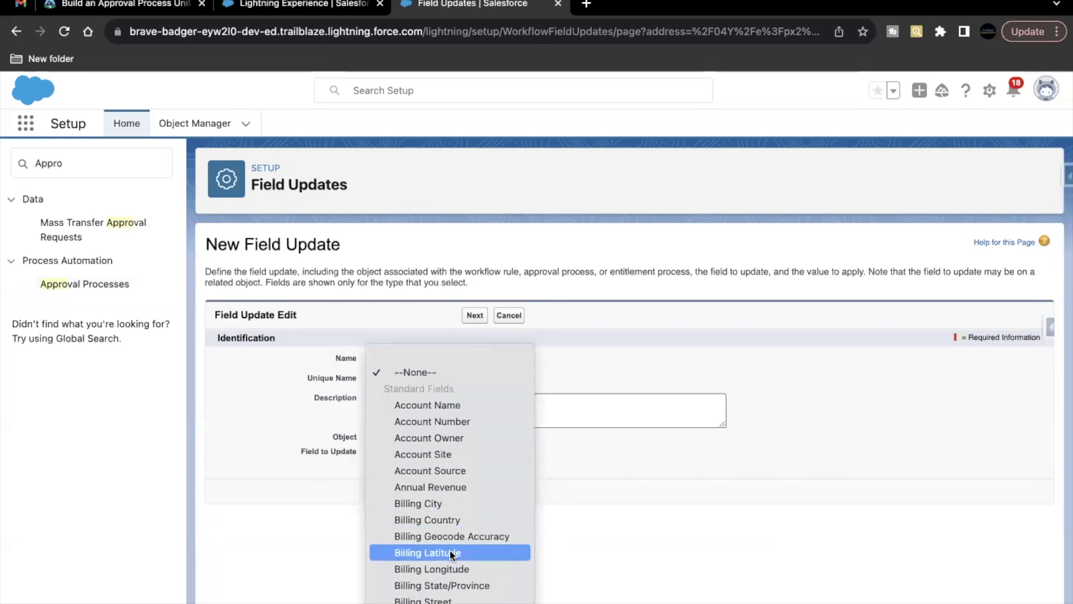
scroll(452, 554, "down", 3)
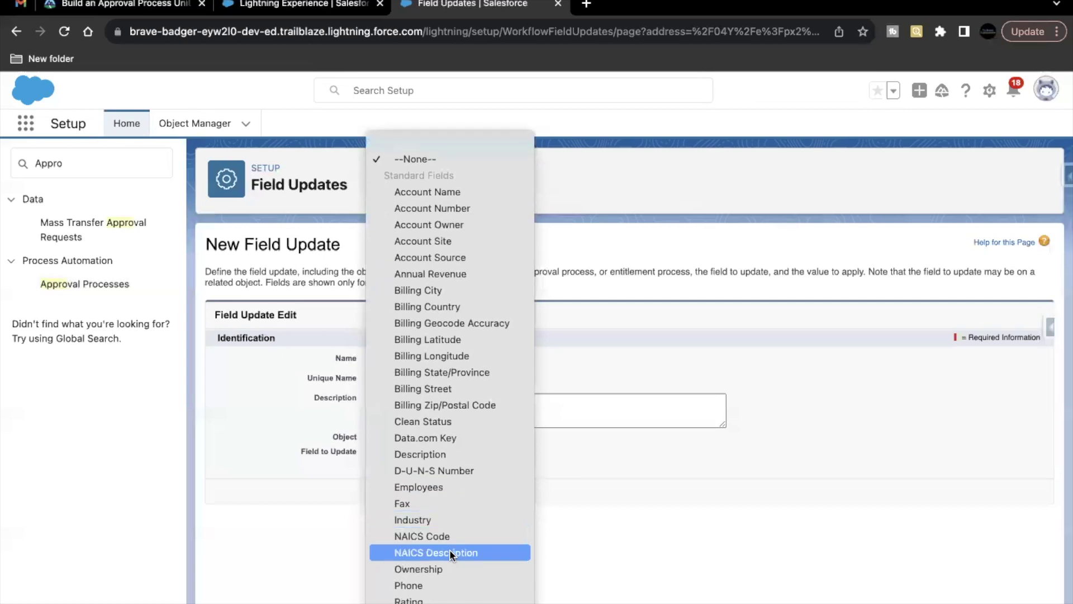
scroll(452, 554, "down", 17)
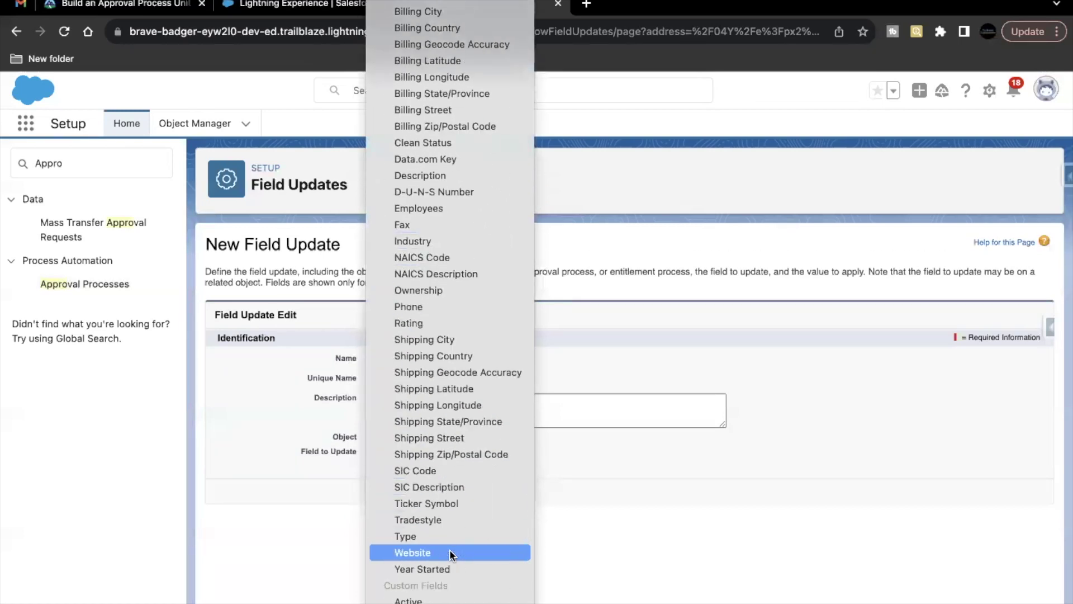
scroll(452, 554, "down", 1)
left_click(438, 519)
left_click(475, 490)
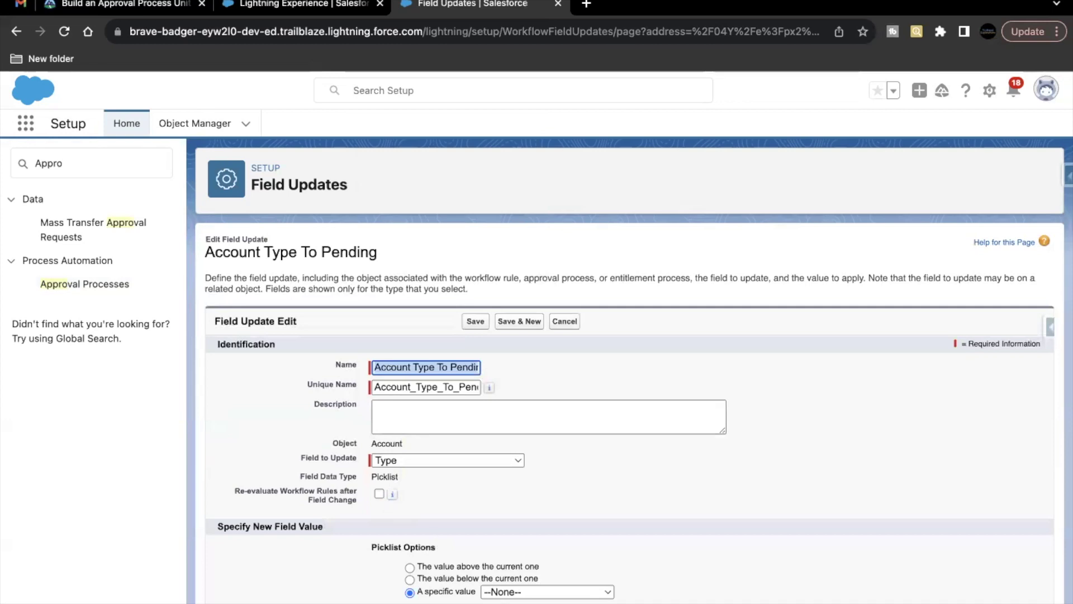
Set the new field value to the specific value Pending and save the field update
scroll(374, 499, "down", 1)
left_click_drag(385, 515, 433, 515)
left_click_drag(250, 497, 319, 497)
left_click(335, 544)
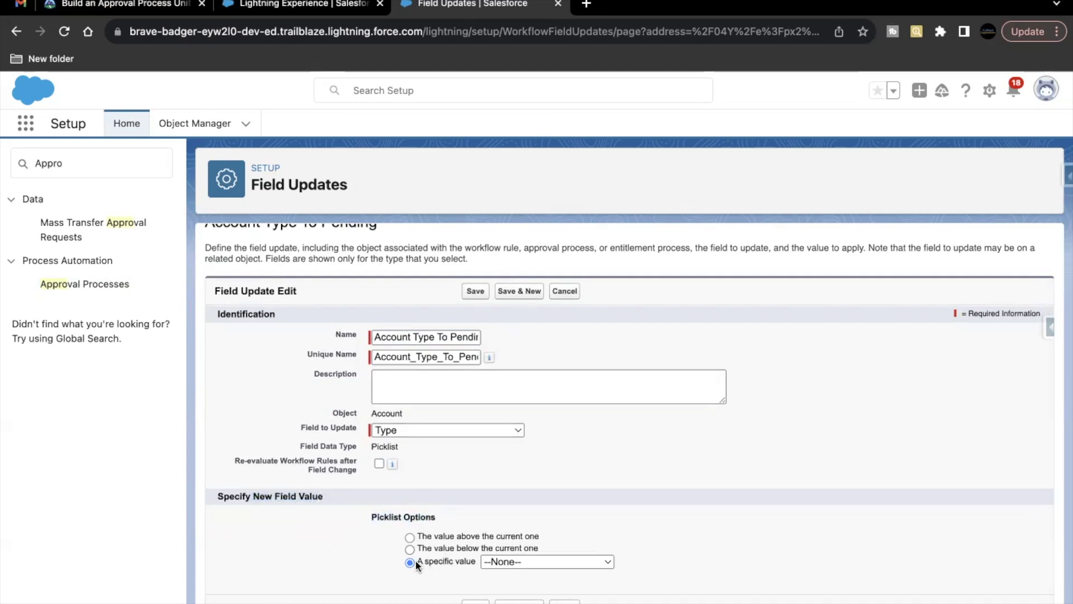
left_click(503, 562)
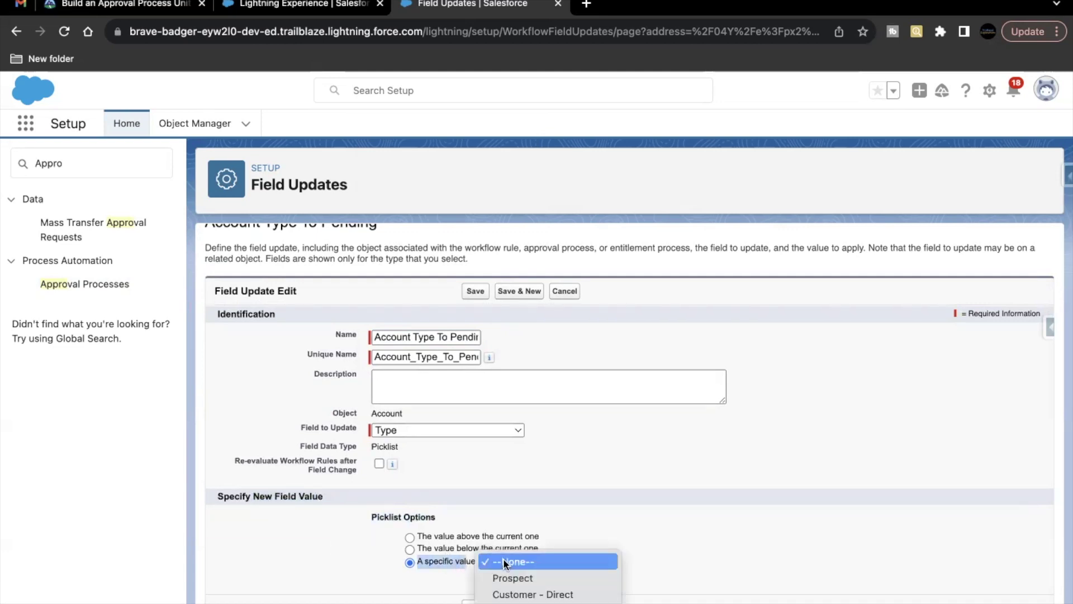
scroll(504, 570, "down", 3)
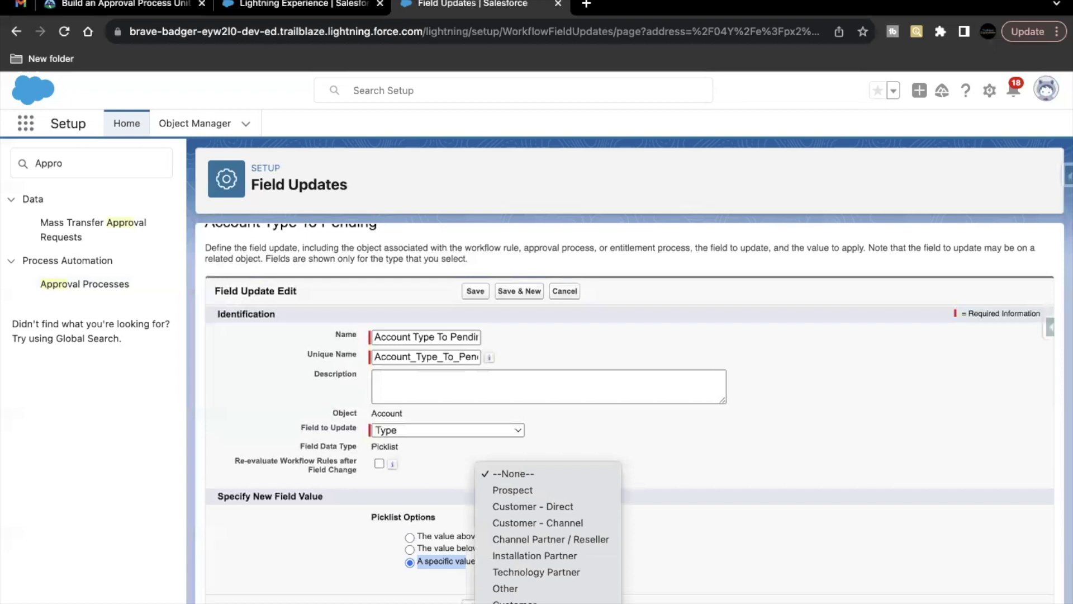
left_click(514, 602)
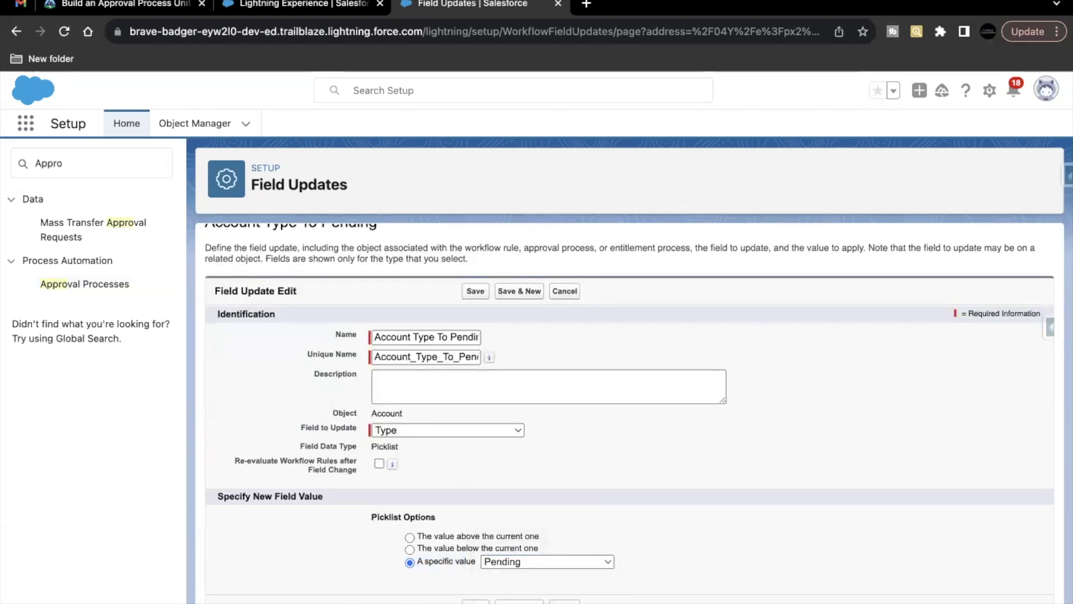
left_click(475, 602)
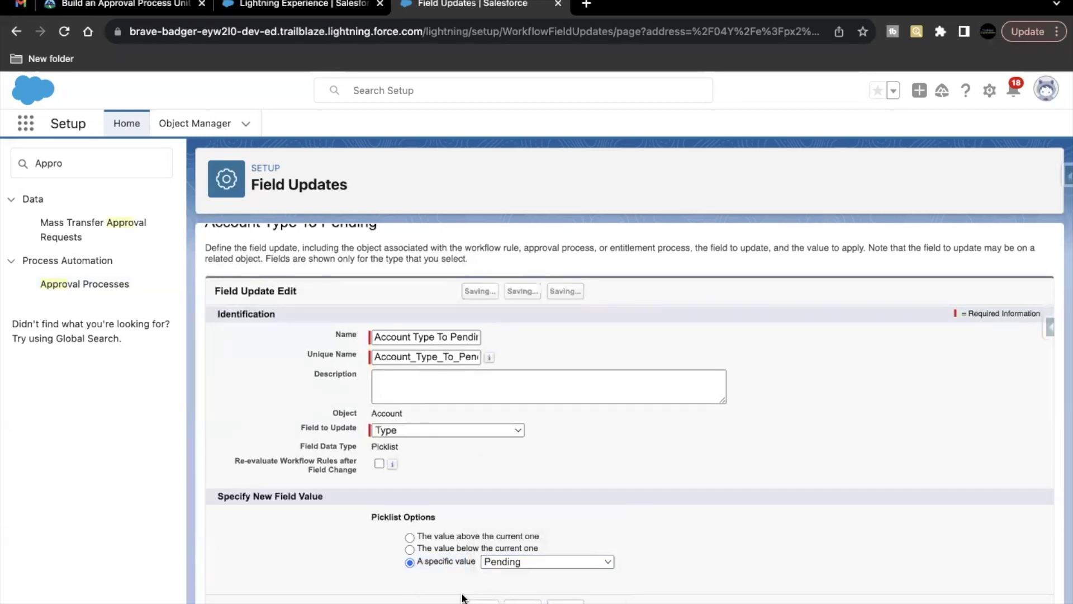
Check the final approval action requirements in the Trailhead challenge and copy the name Account Type To Customer
left_click(154, 9)
scroll(307, 464, "down", 1)
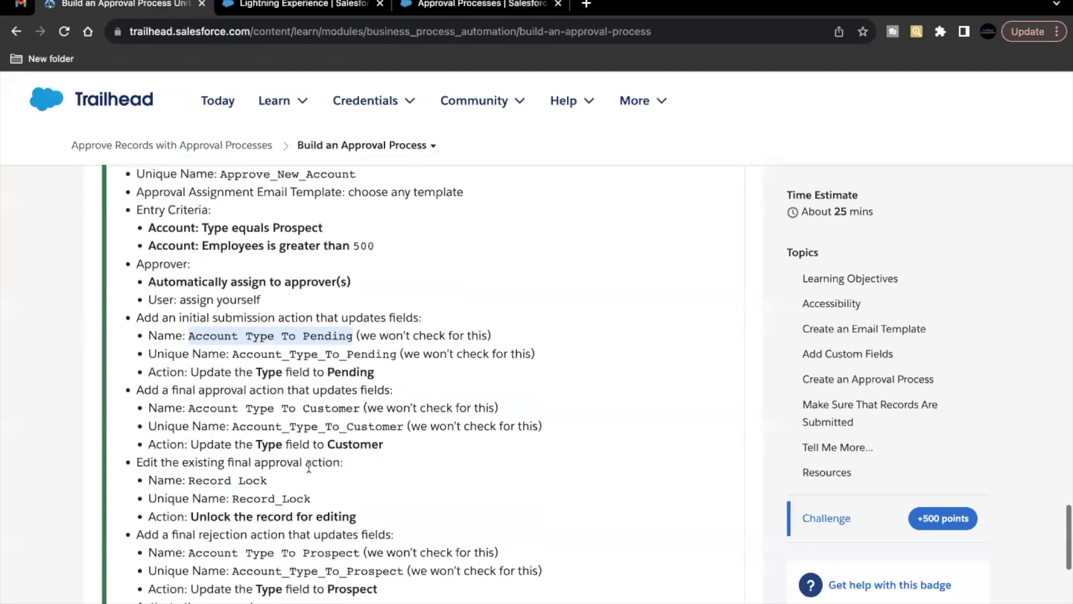
left_click_drag(174, 375, 137, 376)
left_click_drag(266, 380, 274, 381)
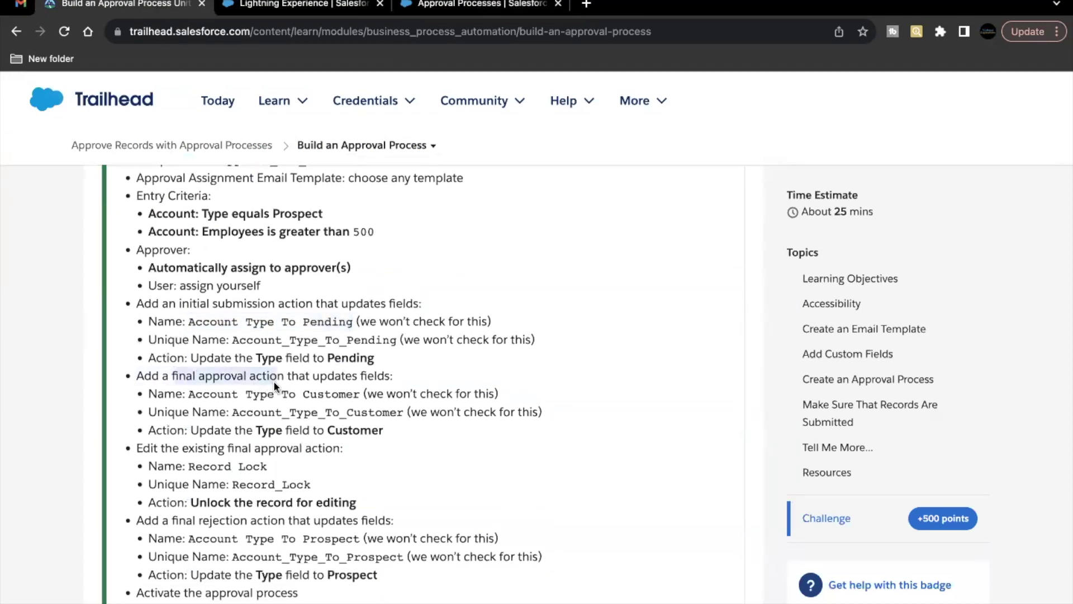
left_click_drag(188, 395, 357, 392)
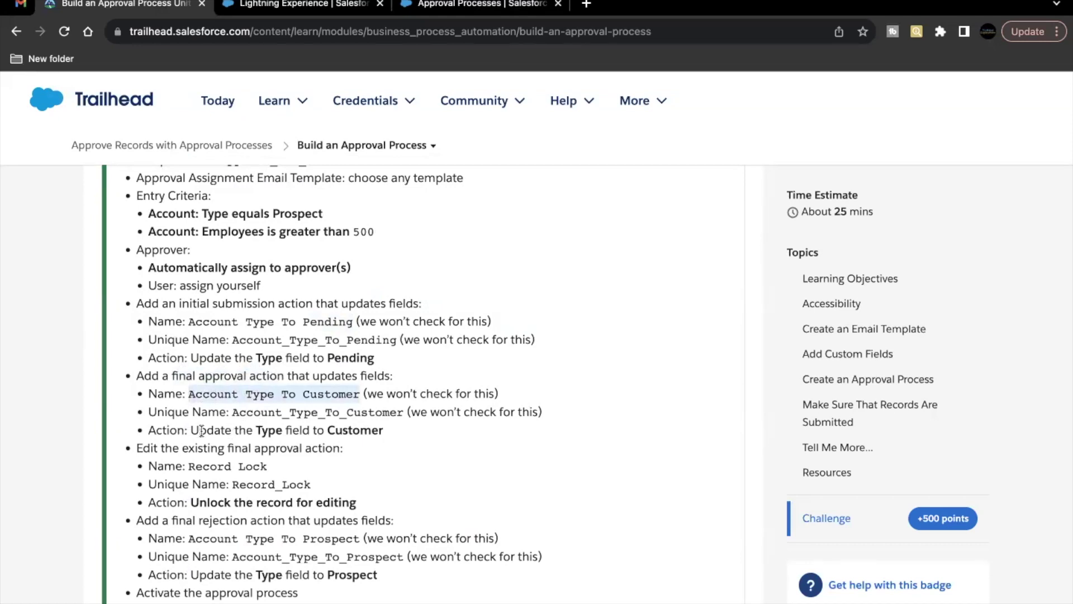
left_click_drag(205, 431, 282, 429)
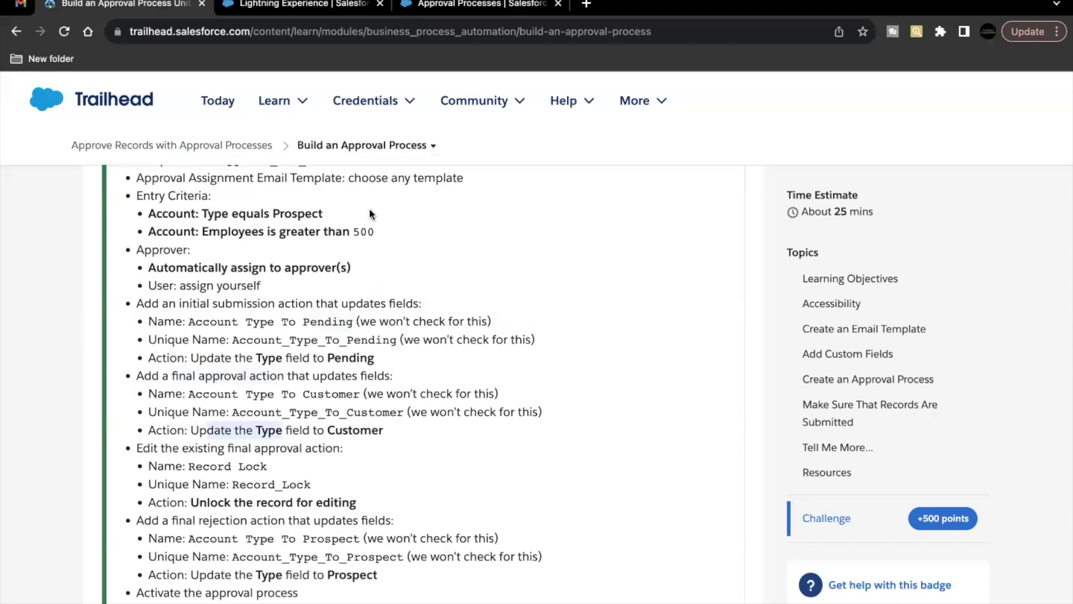
Start a new field update under Final Approval Actions in Salesforce, named Account Type To Customer with a matching unique name
left_click(433, 19)
scroll(356, 482, "down", 5)
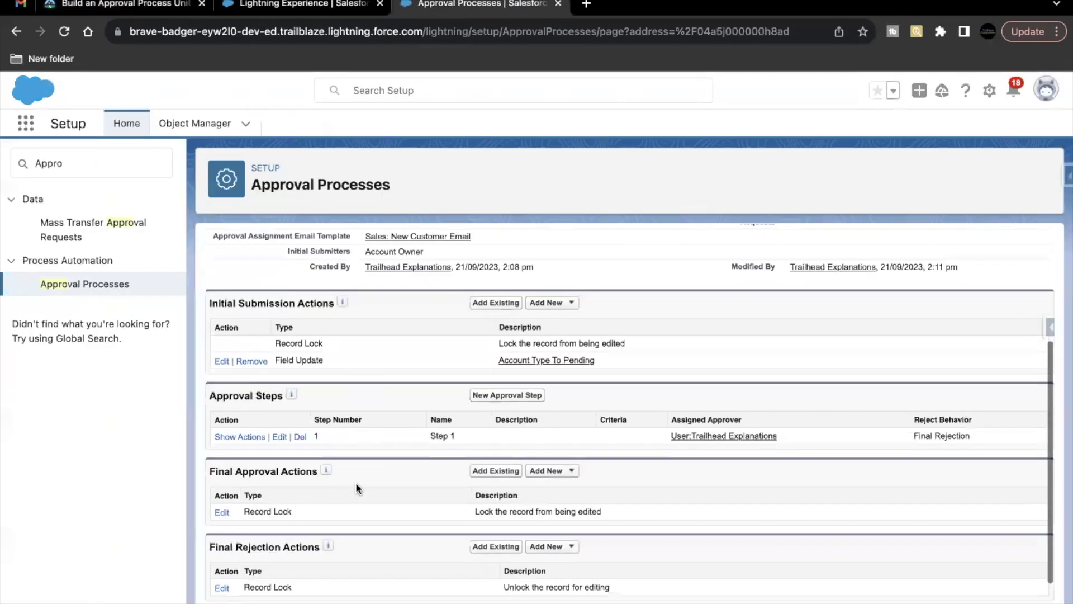
scroll(369, 479, "down", 1)
left_click_drag(224, 401, 303, 403)
left_click(302, 403)
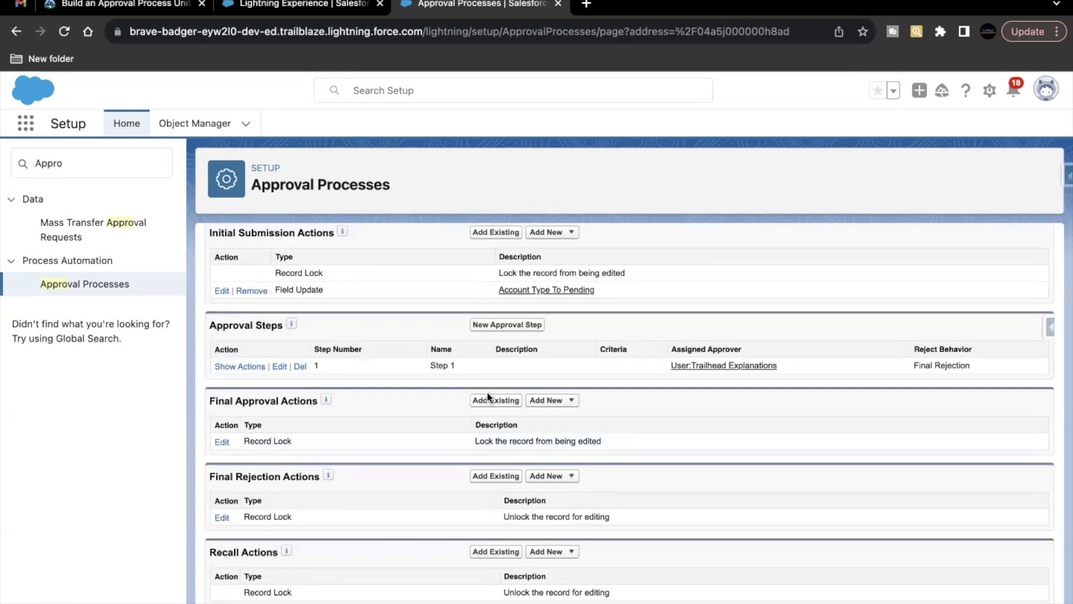
left_click(543, 401)
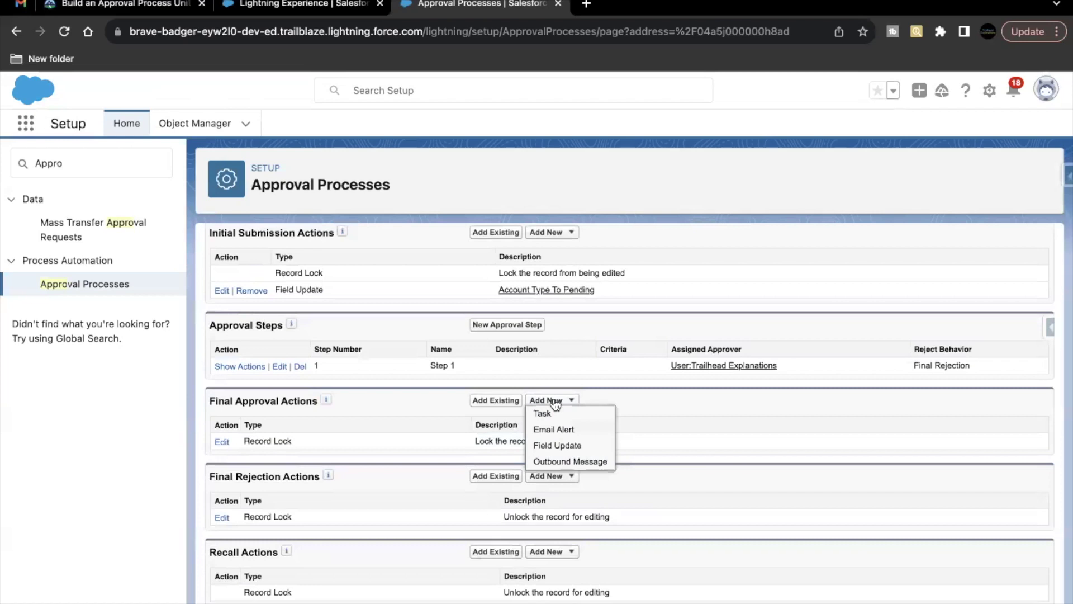
left_click(550, 447)
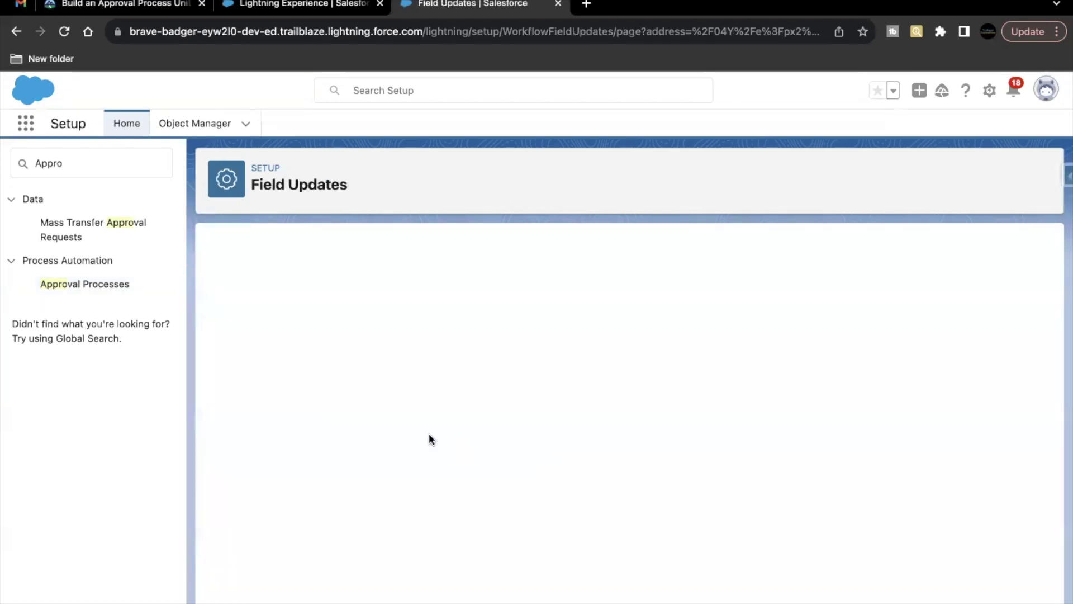
left_click(443, 360)
key("ctrl+v")
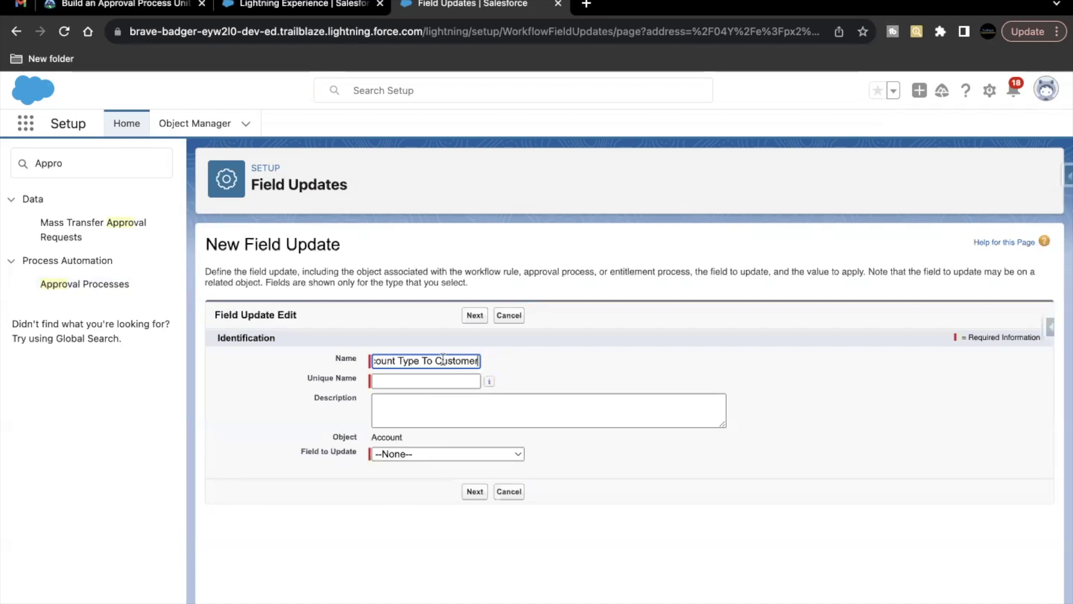
left_click(432, 378)
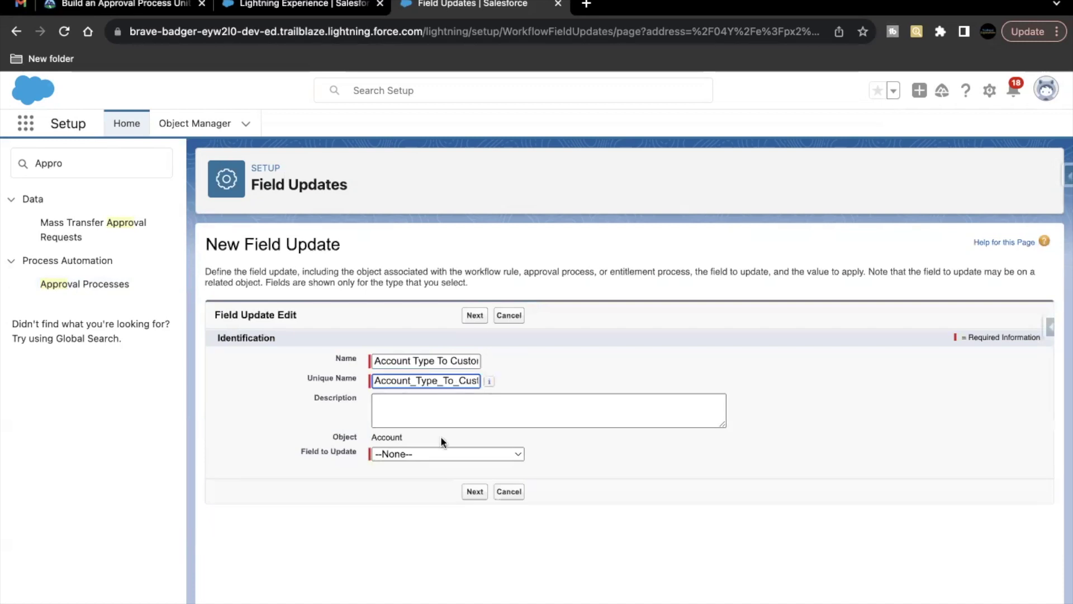
Set the Account Type To Customer update to change the Type field to the specific value Customer, and save it
left_click(429, 454)
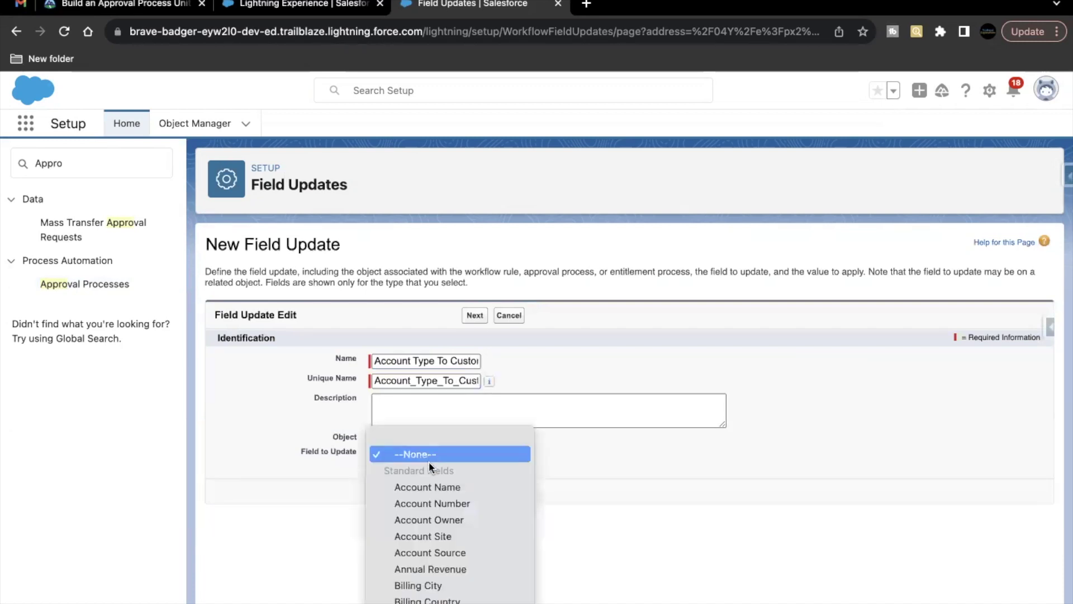
scroll(422, 497, "down", 5)
left_click(441, 455)
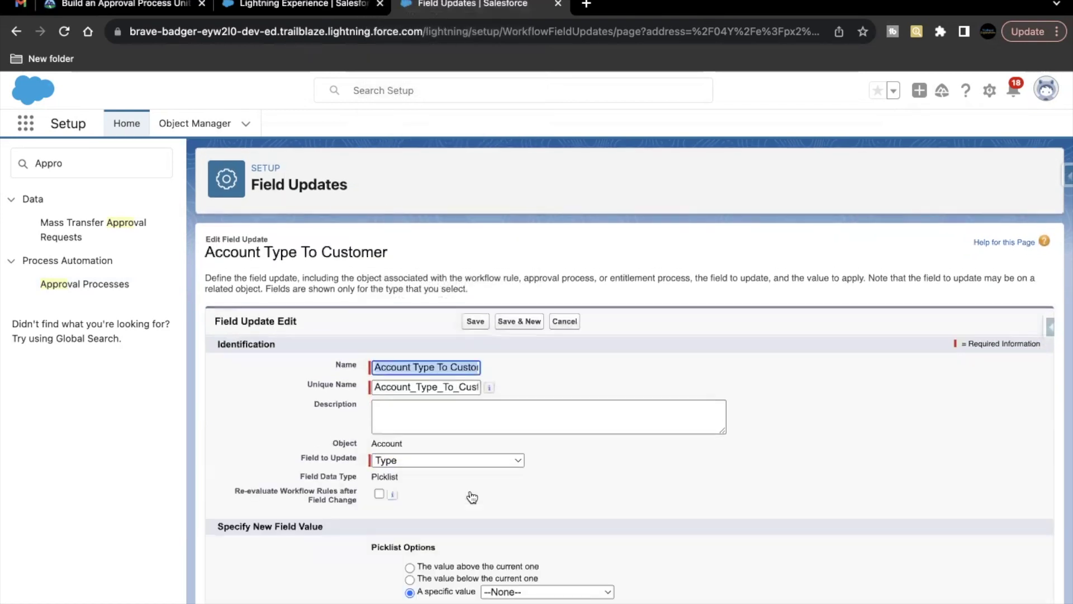
scroll(412, 511, "down", 1)
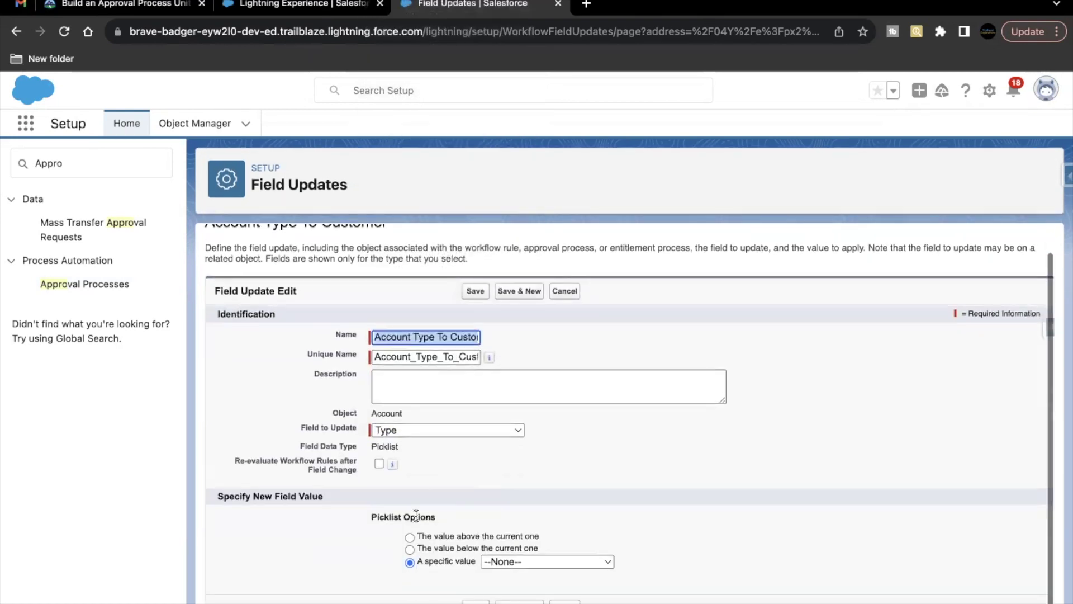
left_click(494, 561)
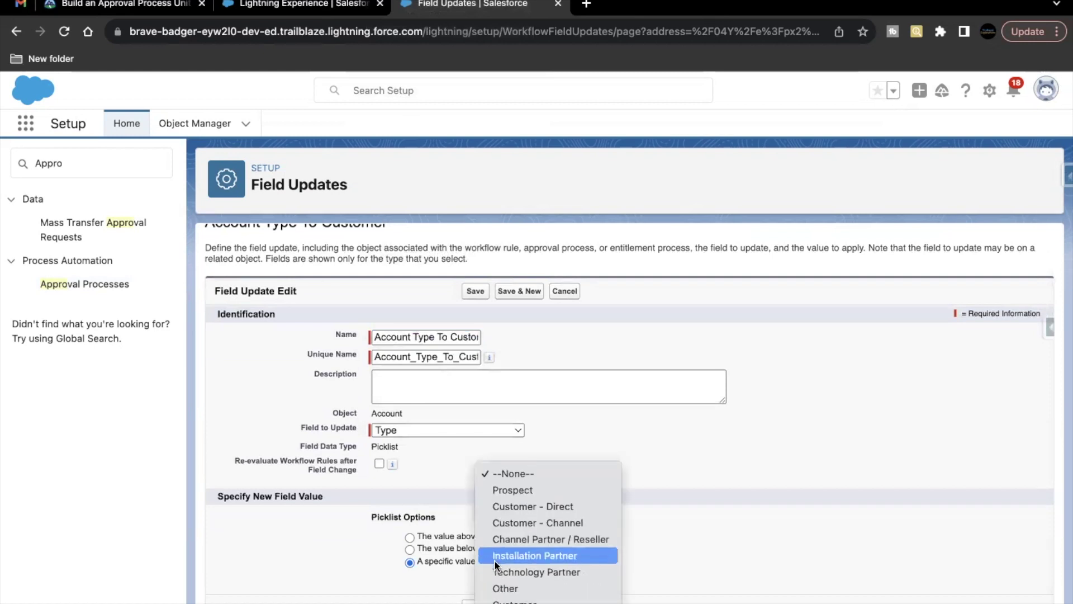
left_click(514, 602)
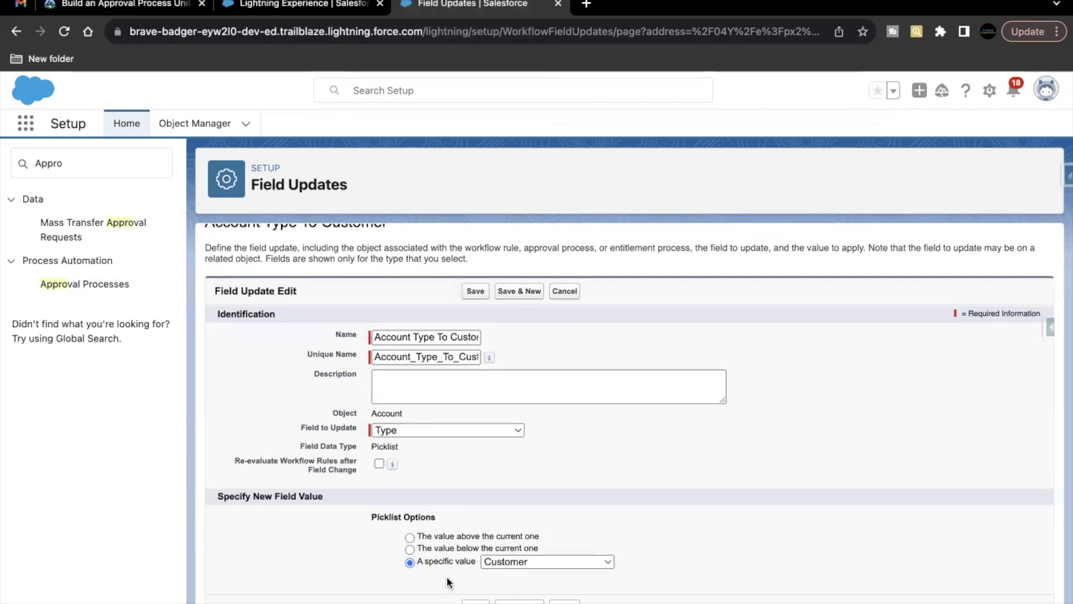
left_click(475, 601)
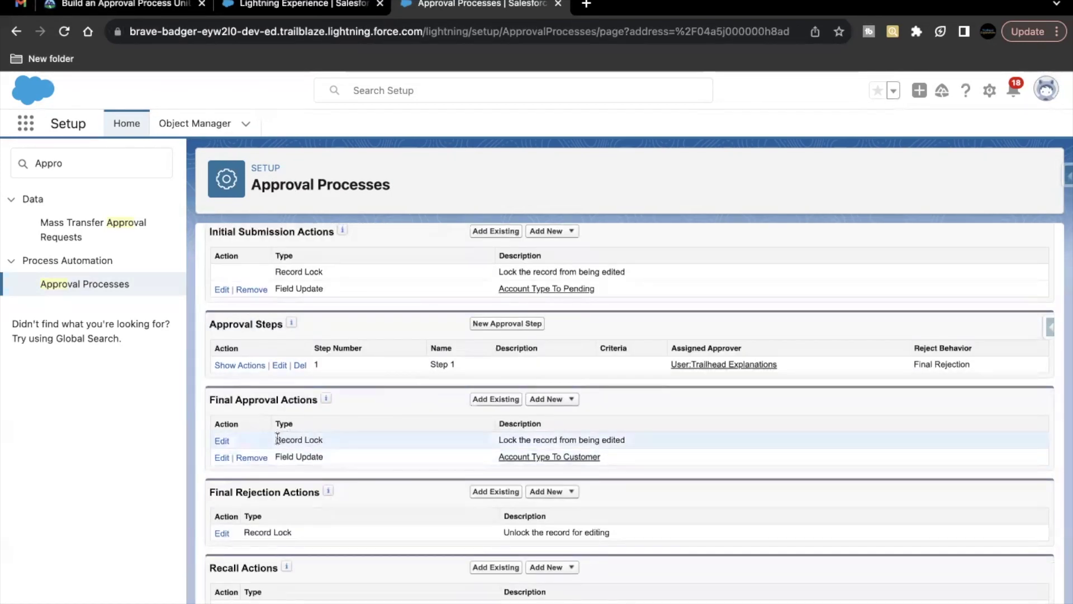
Change the record lock under Final Approval Actions to Unlock the record for editing and save it
left_click_drag(277, 440, 320, 440)
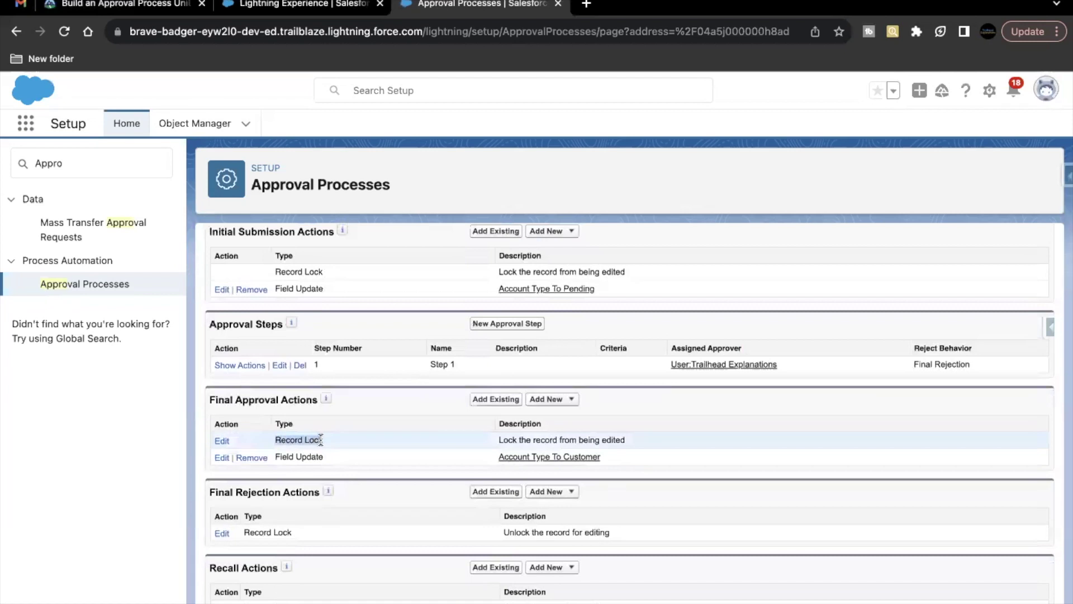
left_click(320, 440)
left_click(222, 441)
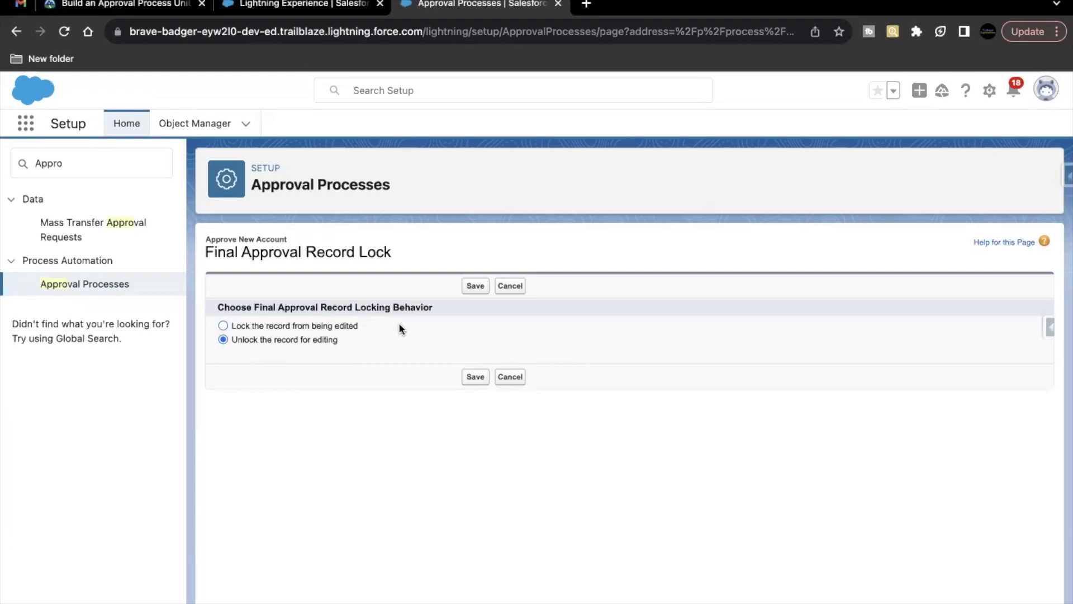
left_click(473, 287)
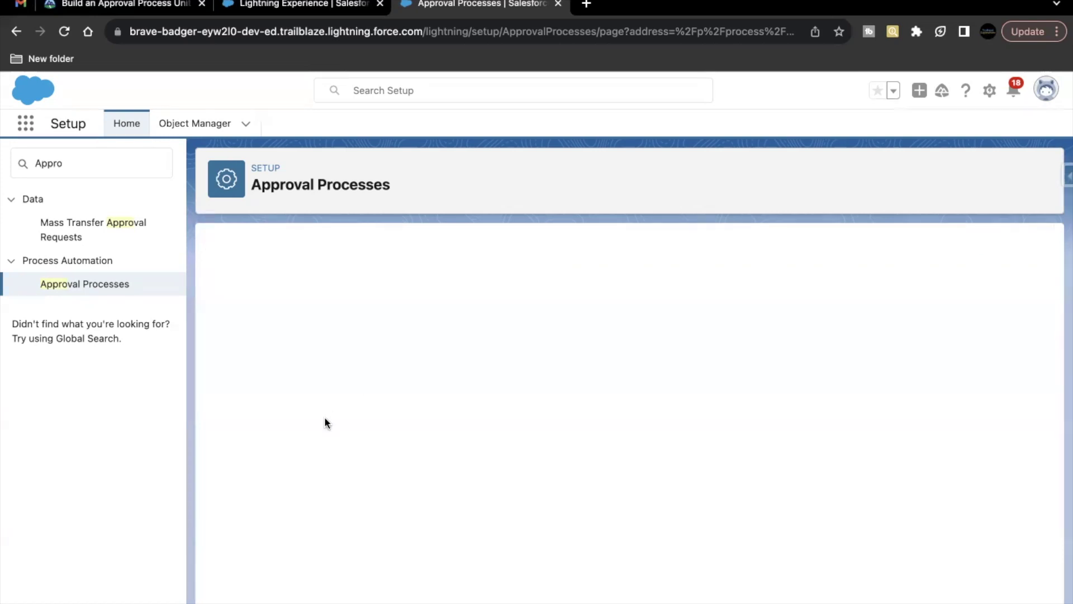
Check the final rejection action requirements in the Trailhead challenge and copy the name Account Type To Prospect
left_click(141, 5)
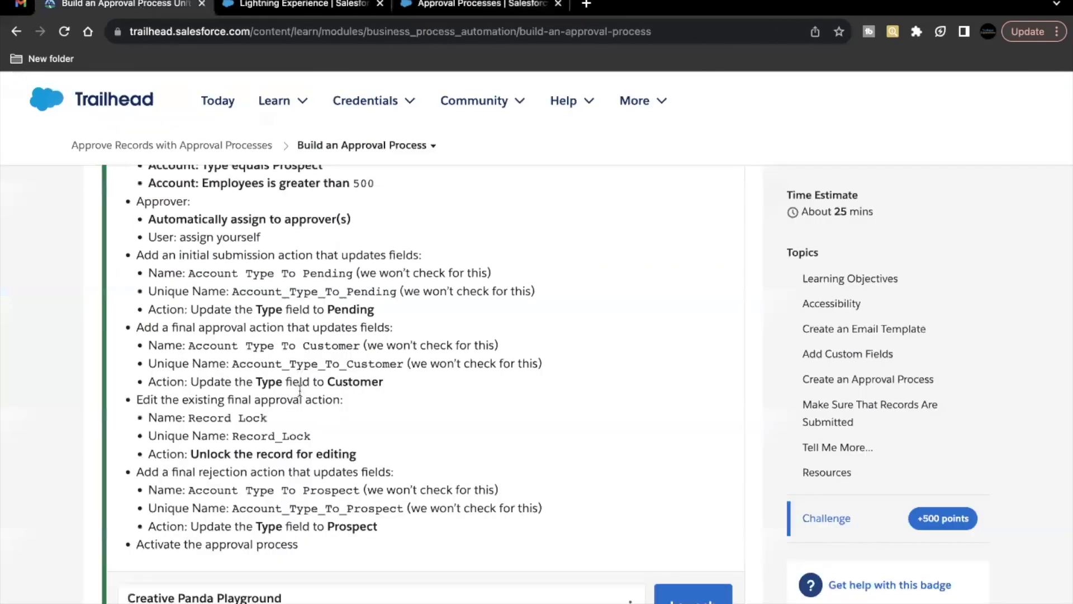
scroll(300, 391, "down", 2)
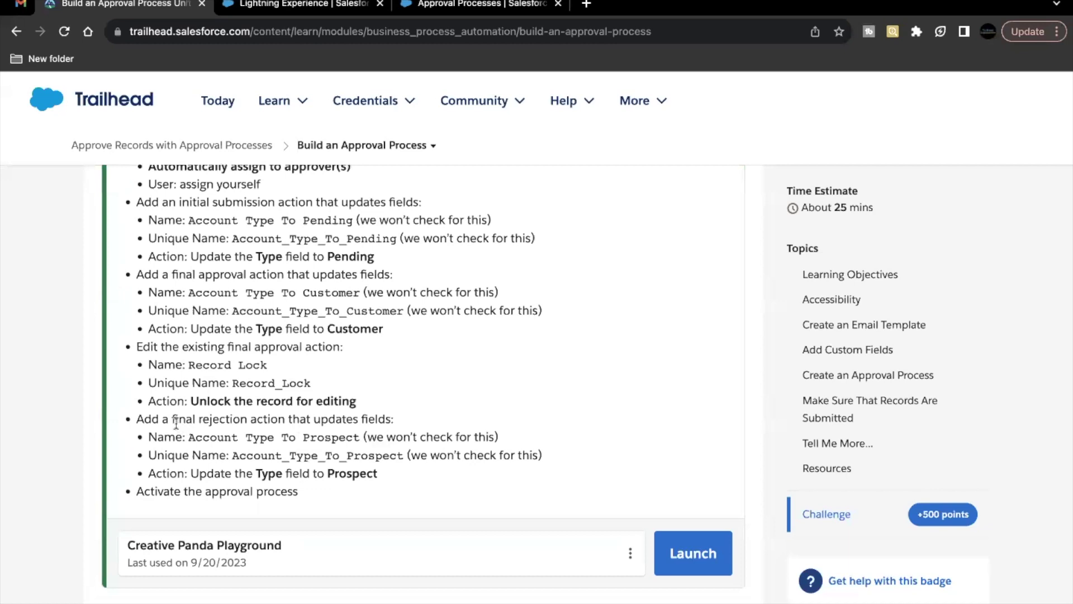
left_click_drag(172, 420, 295, 421)
left_click(296, 420)
left_click_drag(191, 473, 302, 473)
left_click(334, 473)
left_click_drag(189, 437, 355, 431)
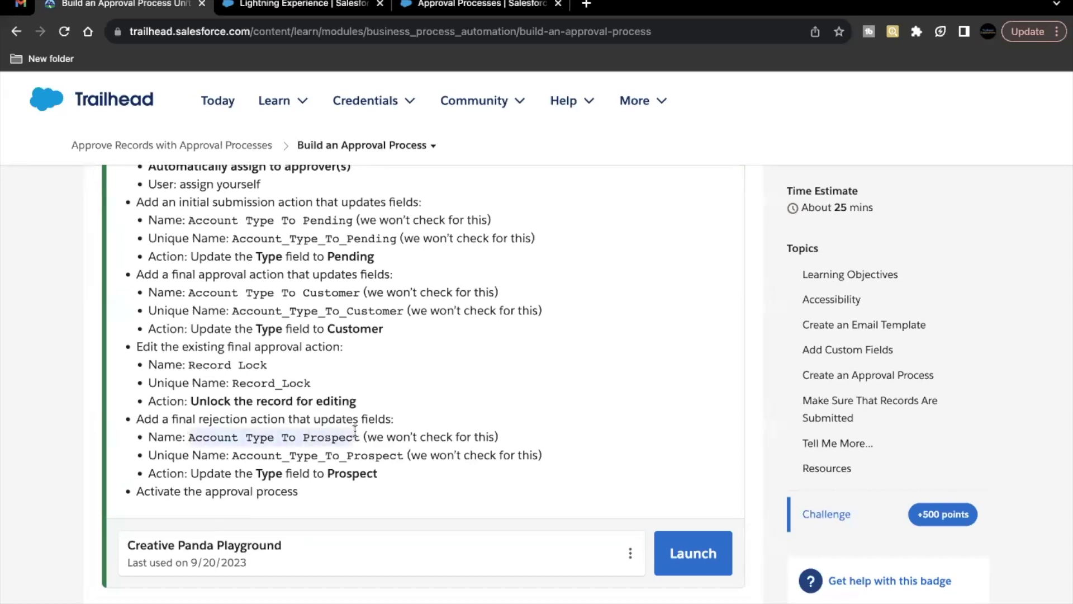
Start a new field update under Final Rejection Actions in Salesforce, named Account Type To Prospect with a matching unique name
left_click(484, 11)
scroll(404, 492, "down", 5)
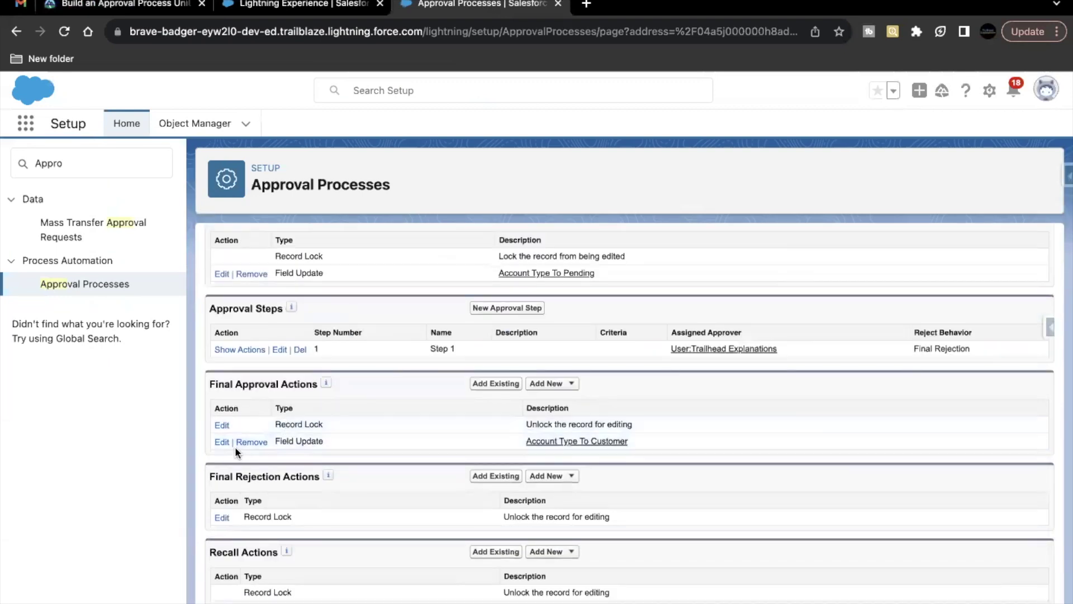
left_click(546, 476)
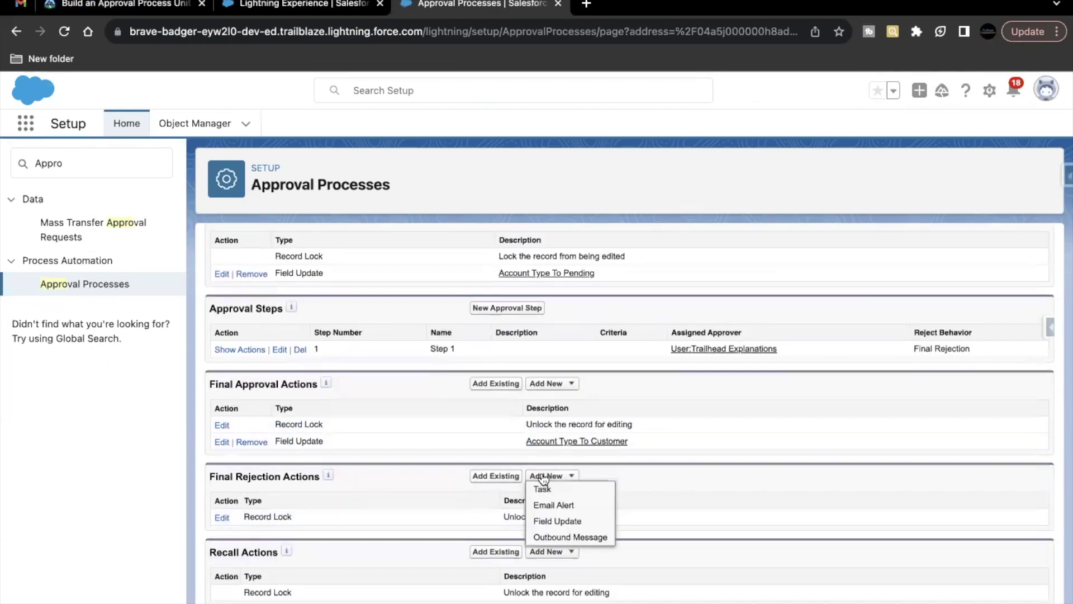
left_click(547, 522)
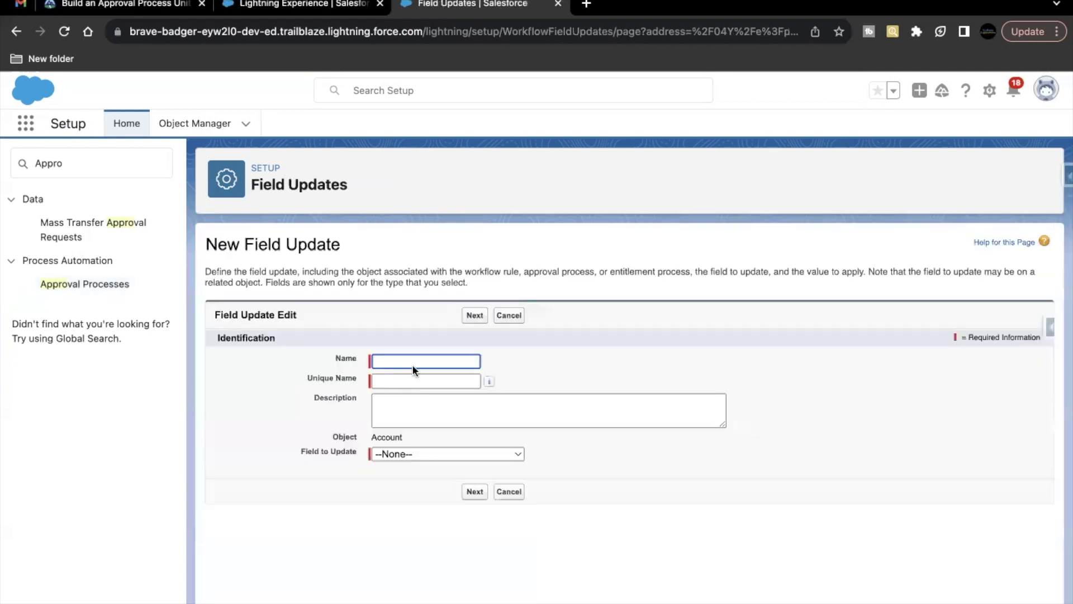
key("super+v")
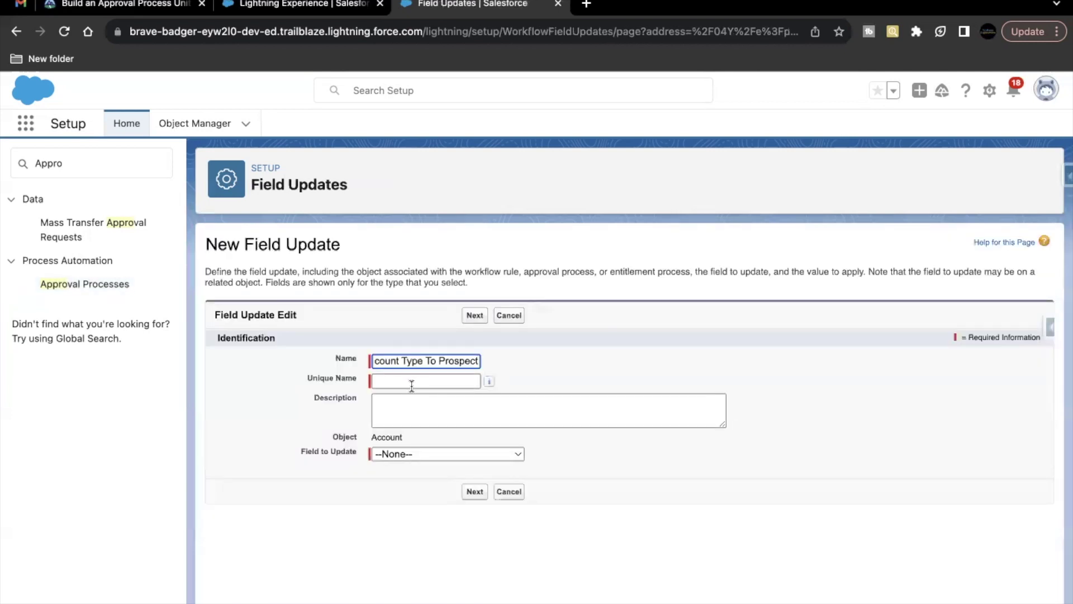
left_click(411, 385)
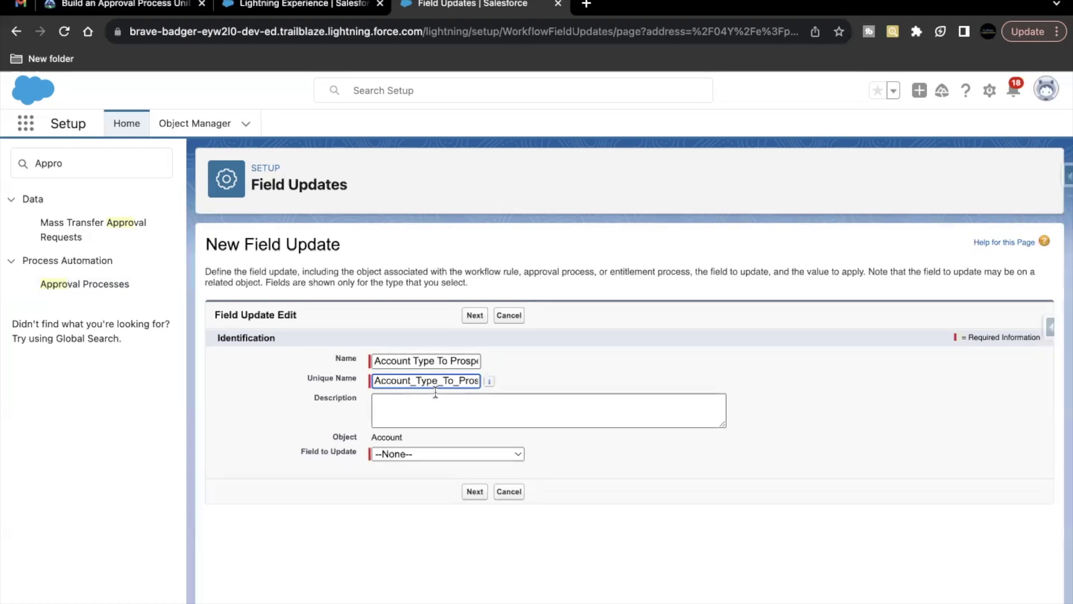
Set the Account Type To Prospect update to change the Type field to the specific value Prospect, and save it
left_click(392, 453)
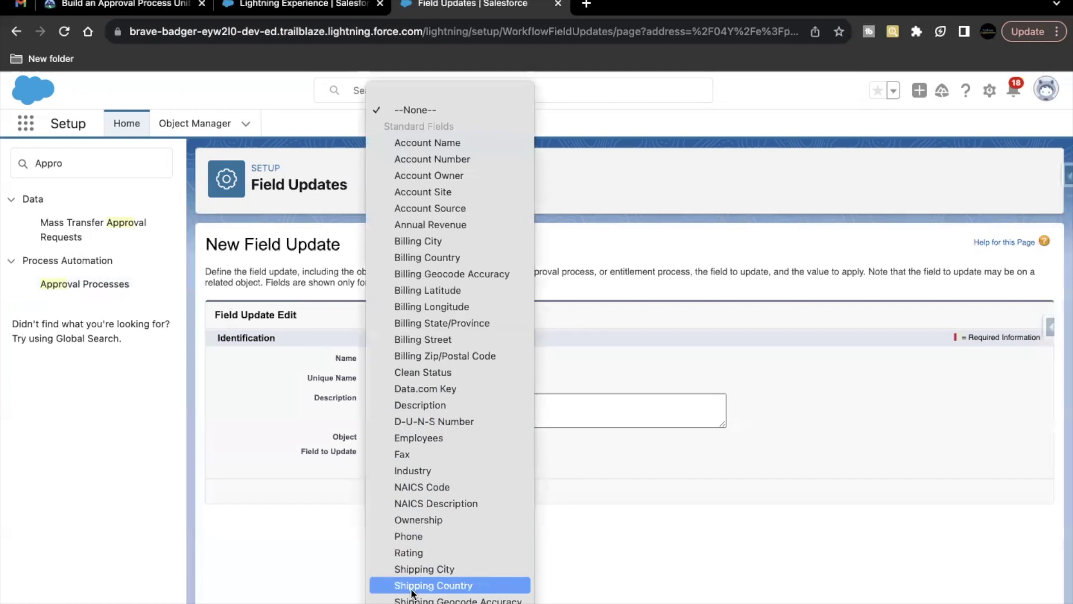
left_click(445, 462)
left_click(476, 495)
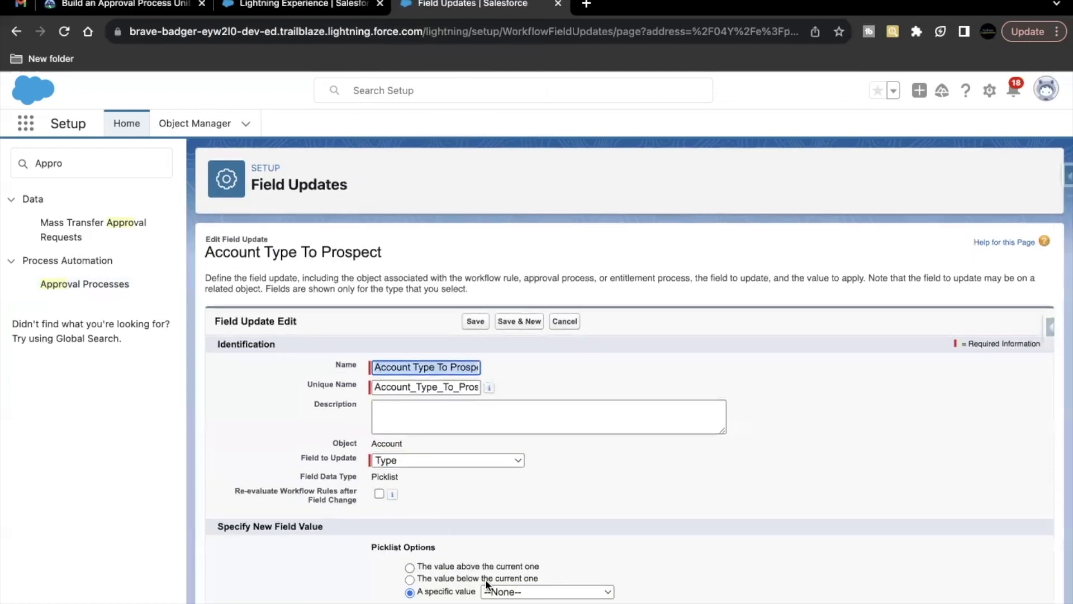
left_click(492, 590)
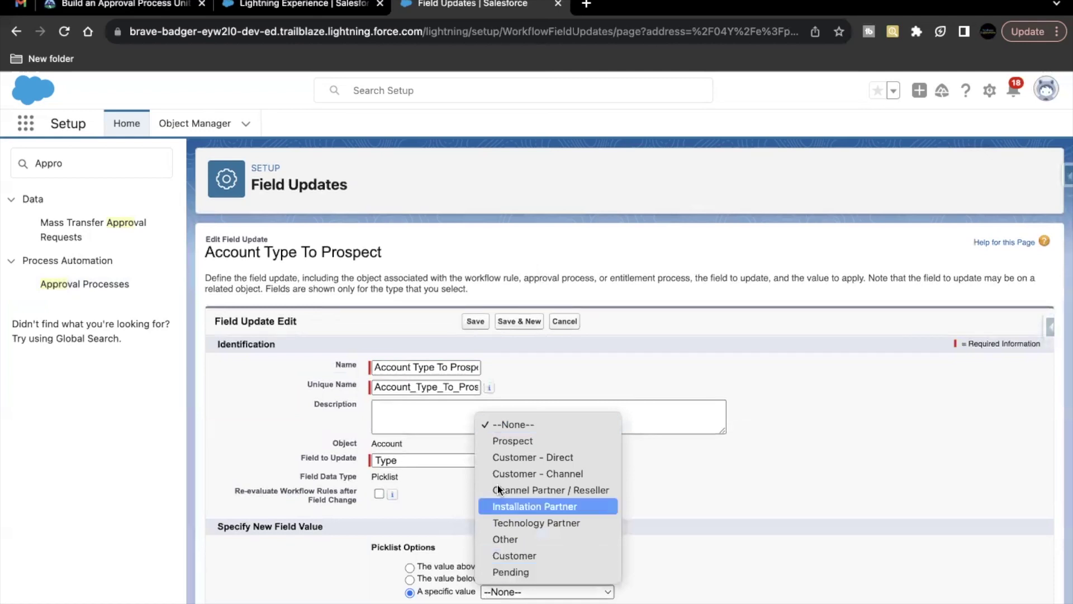
key("Escape")
left_click(476, 321)
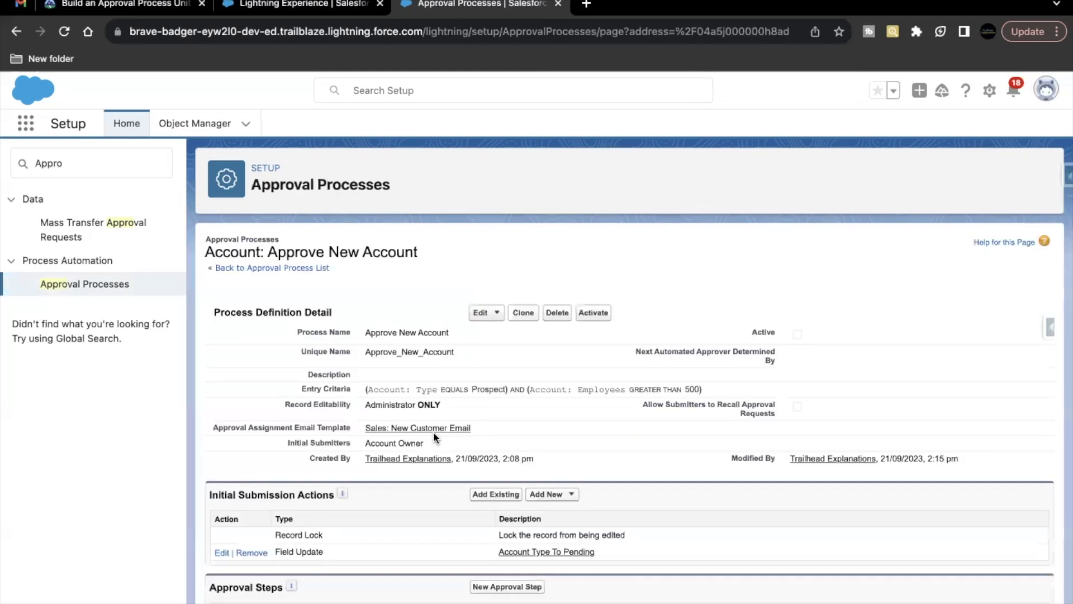
Look over the approval and rejection actions of the process and check the last requirement in the Trailhead challenge
scroll(434, 437, "down", 5)
scroll(435, 436, "down", 2)
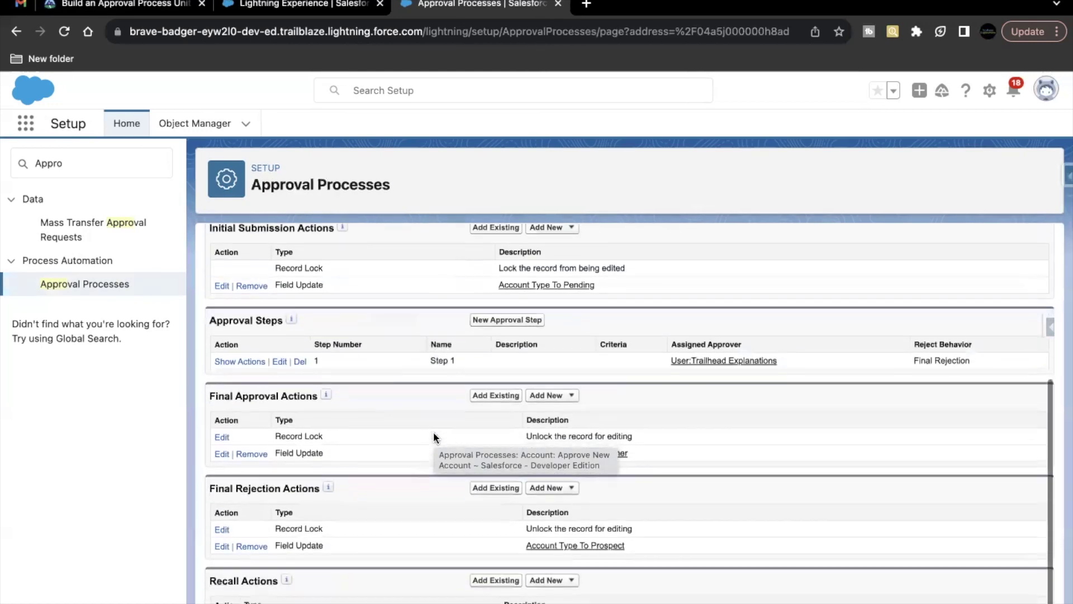
scroll(434, 435, "down", 1)
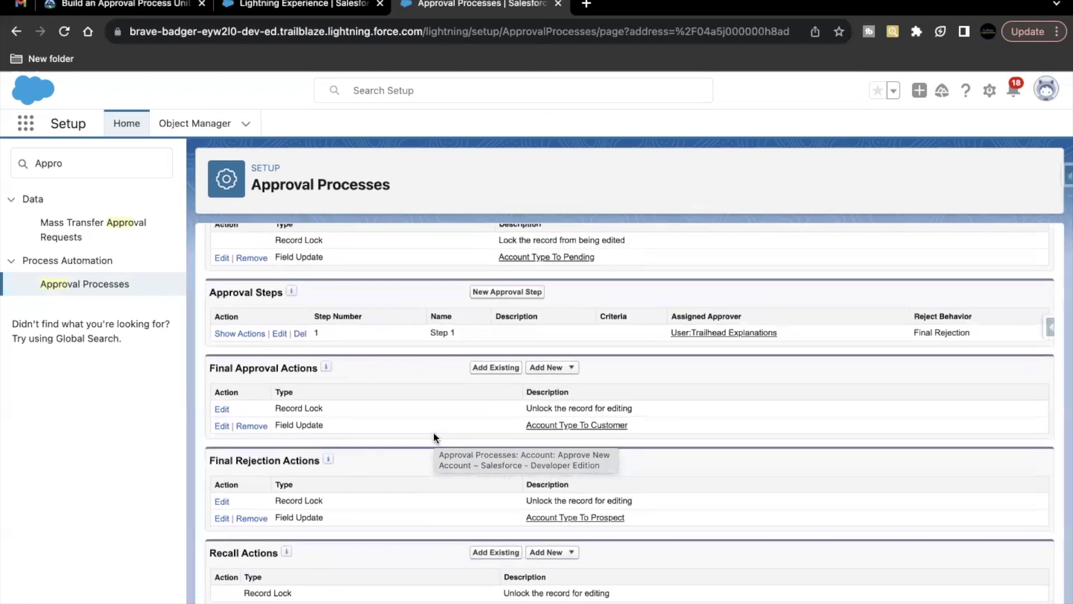
left_click(137, 5)
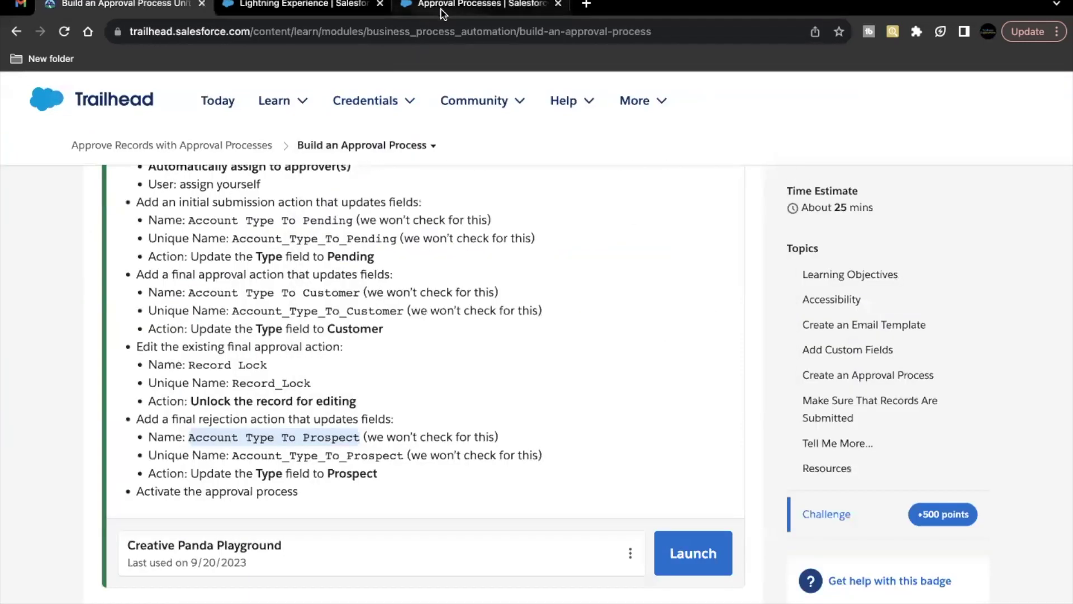
Review the Approve New Account entry criteria, initial submission actions, approval steps, final approval actions and final rejection actions in Salesforce
left_click(475, 5)
scroll(344, 445, "up", 5)
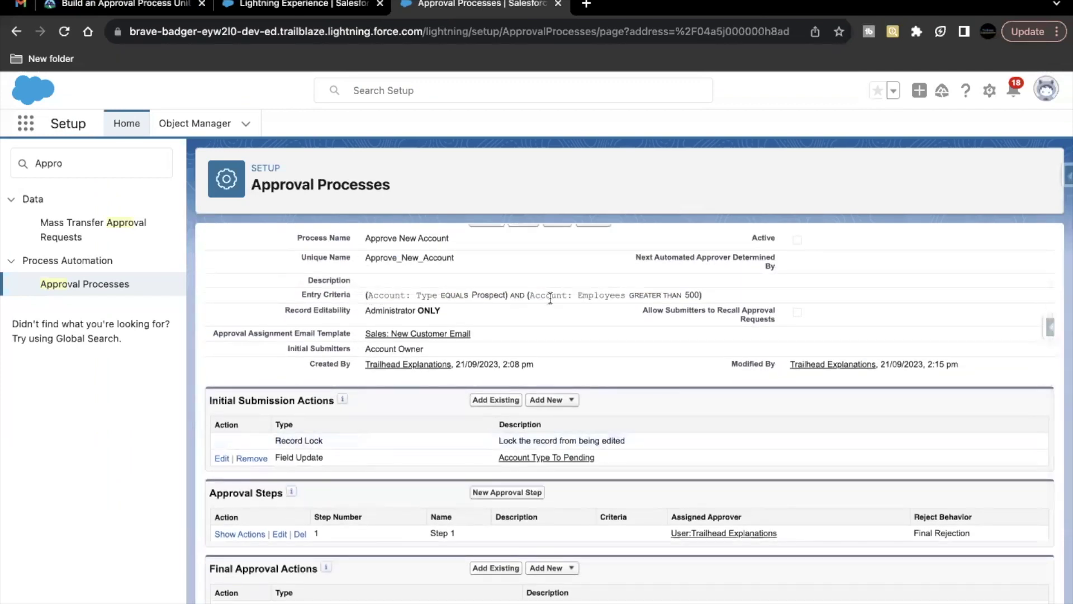
scroll(429, 395, "down", 1)
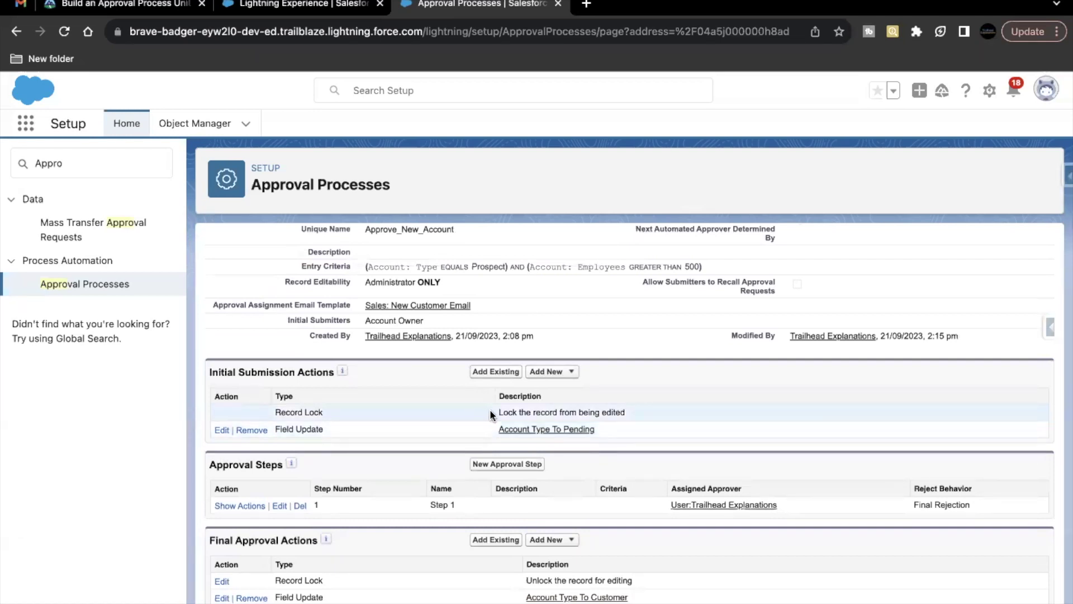
scroll(465, 437, "down", 1)
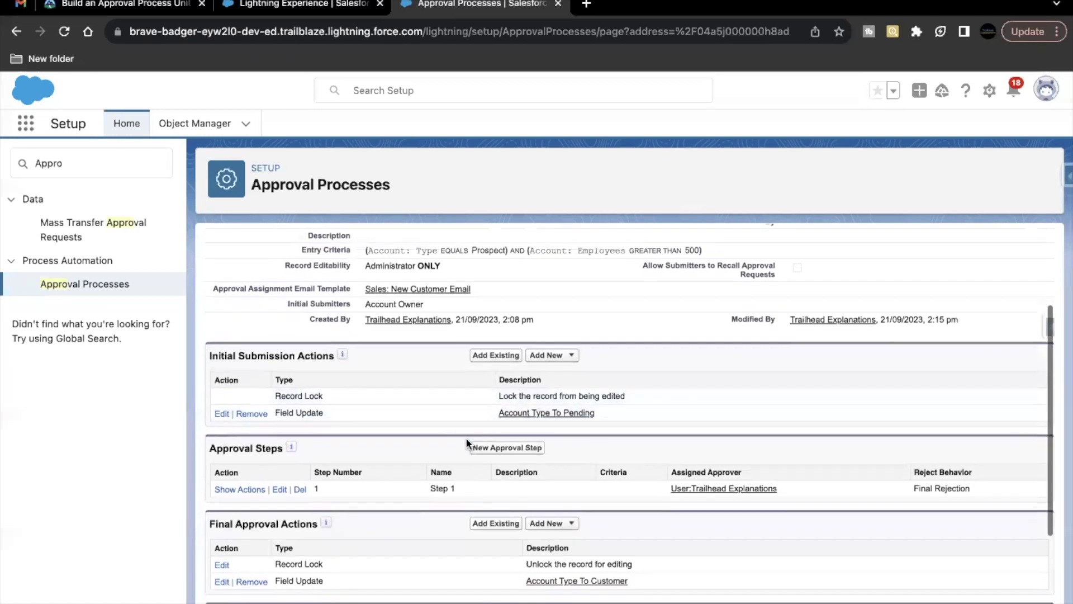
scroll(467, 442, "down", 2)
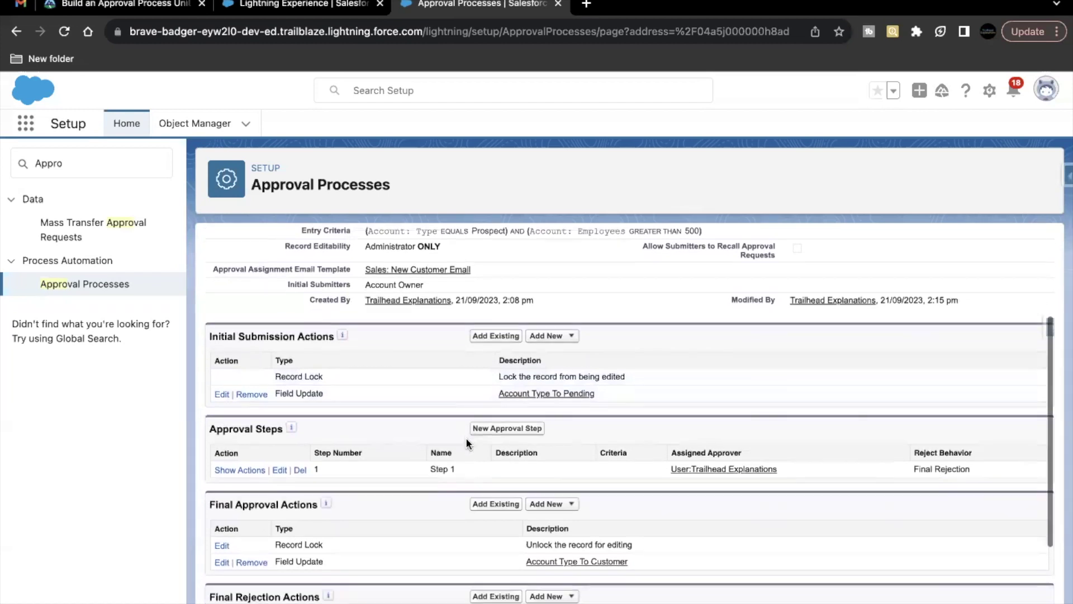
scroll(396, 450, "down", 2)
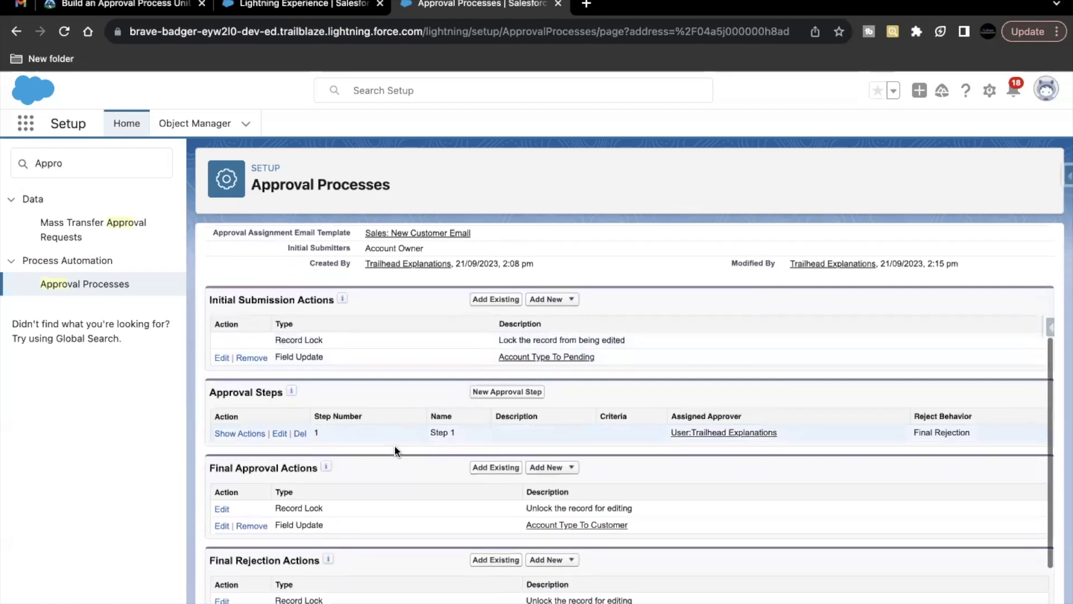
scroll(386, 453, "up", 1)
left_click_drag(227, 471, 319, 464)
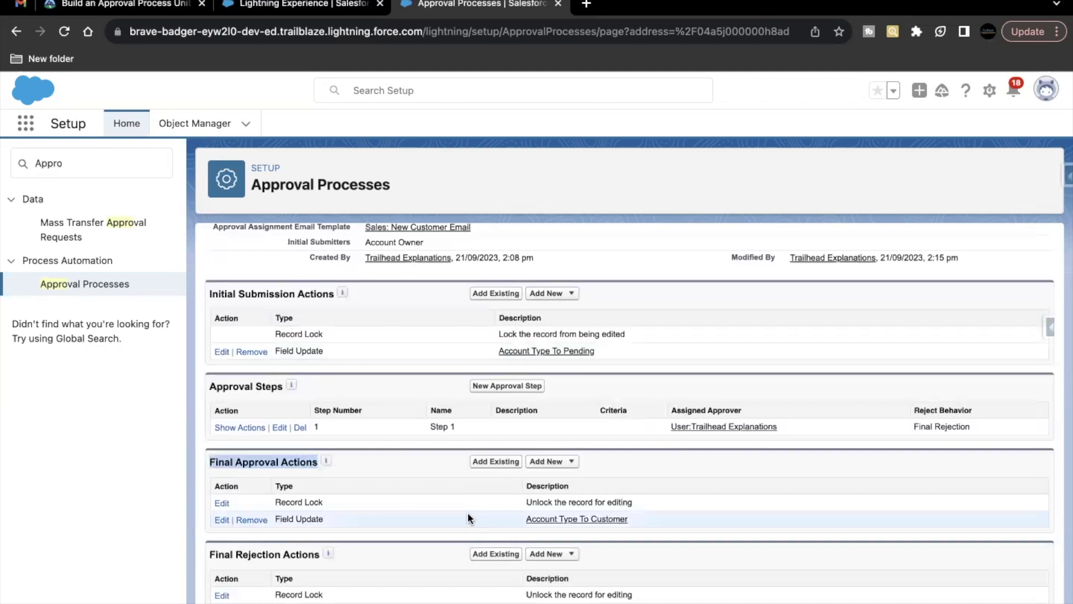
scroll(467, 512, "down", 1)
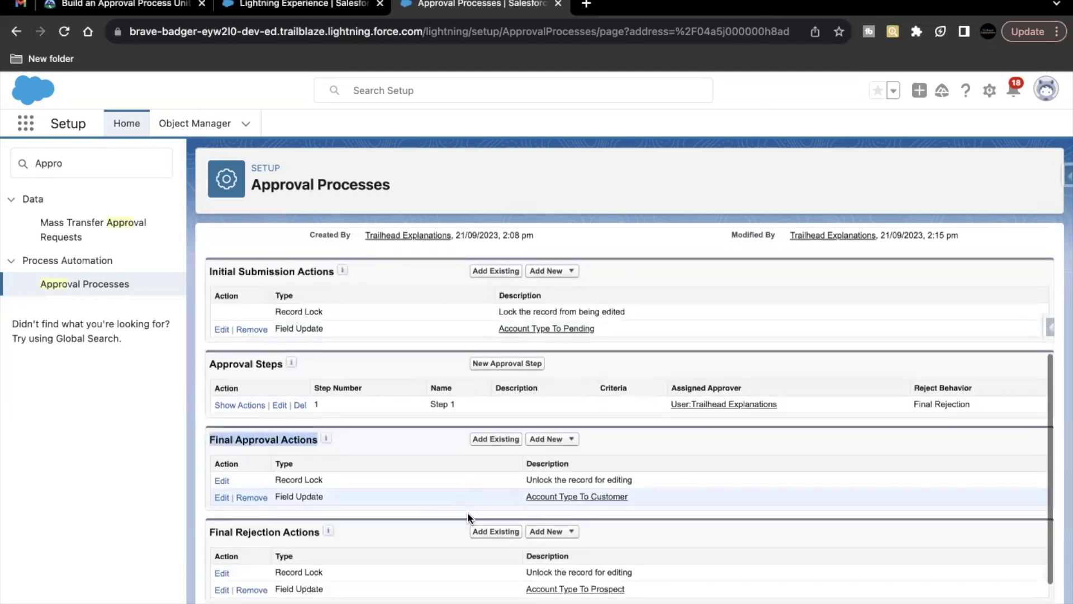
scroll(467, 512, "down", 1)
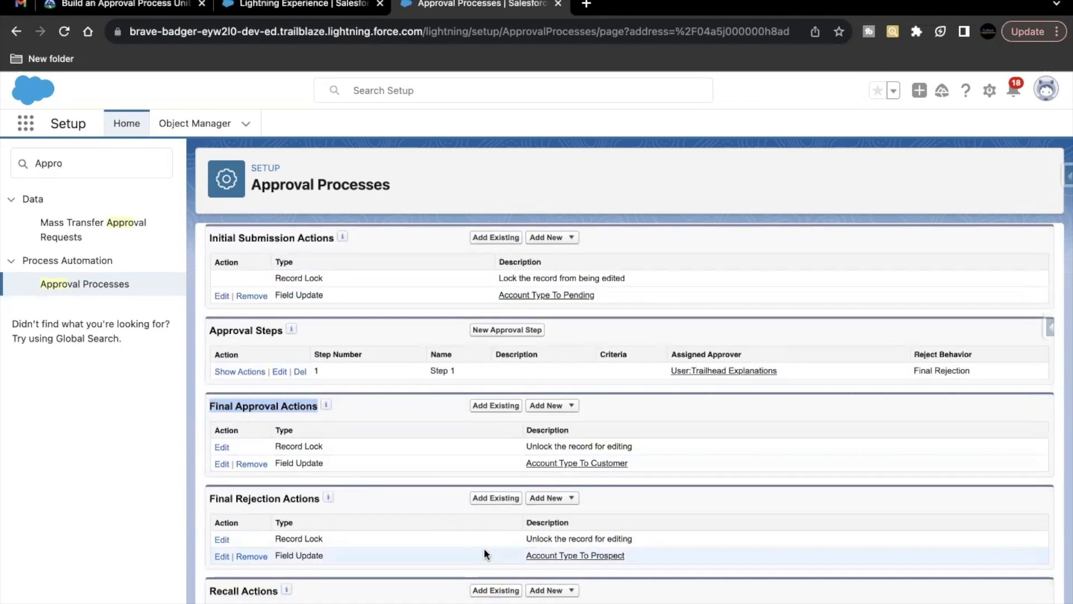
scroll(485, 553, "down", 2)
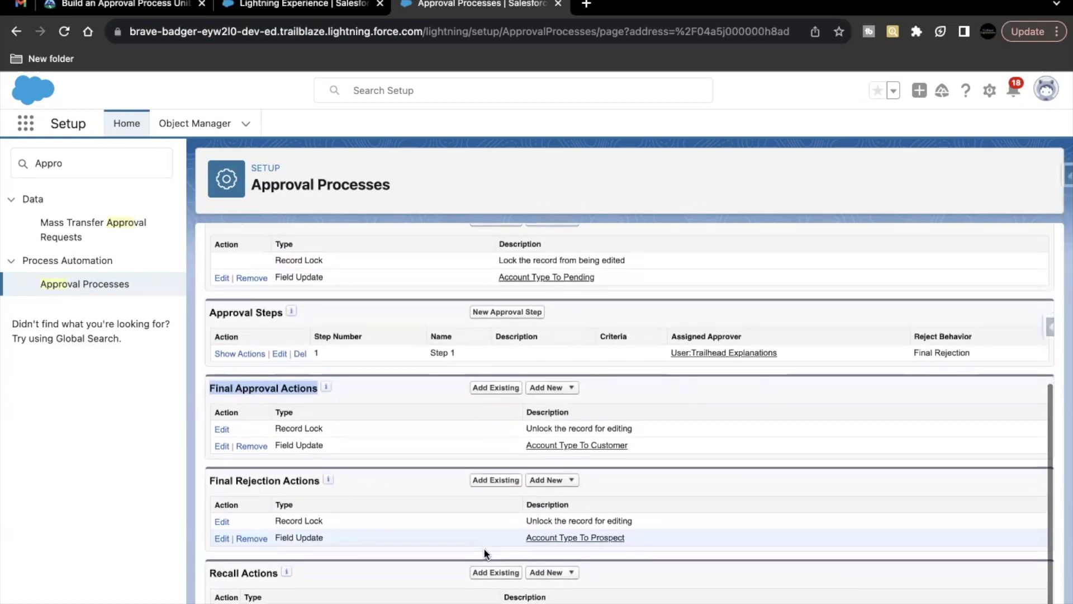
Activate the Approve New Account approval process
scroll(484, 550, "up", 4)
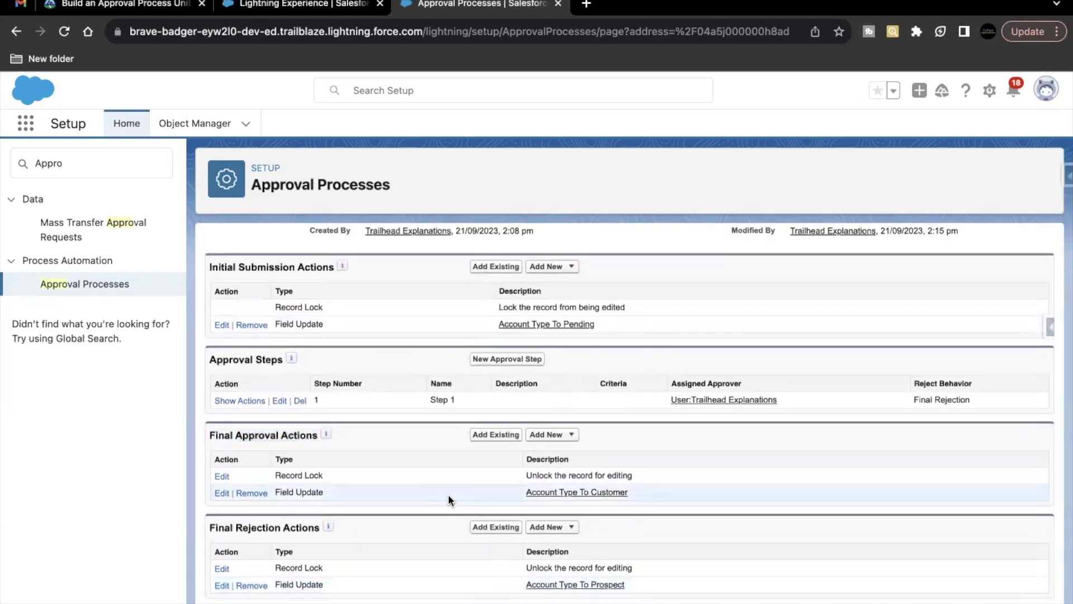
scroll(448, 494, "up", 10)
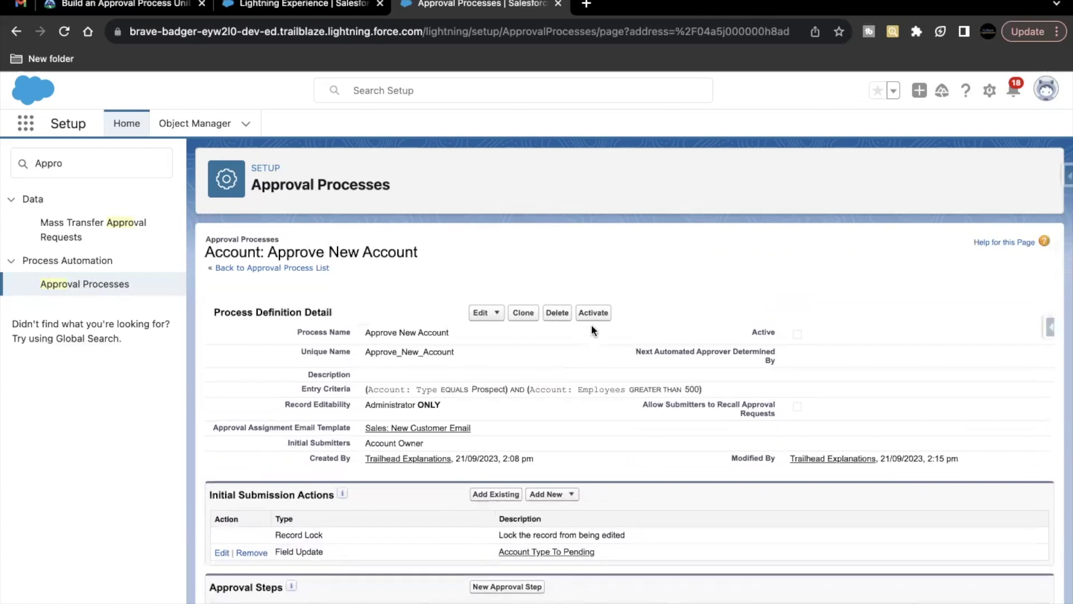
left_click(599, 319)
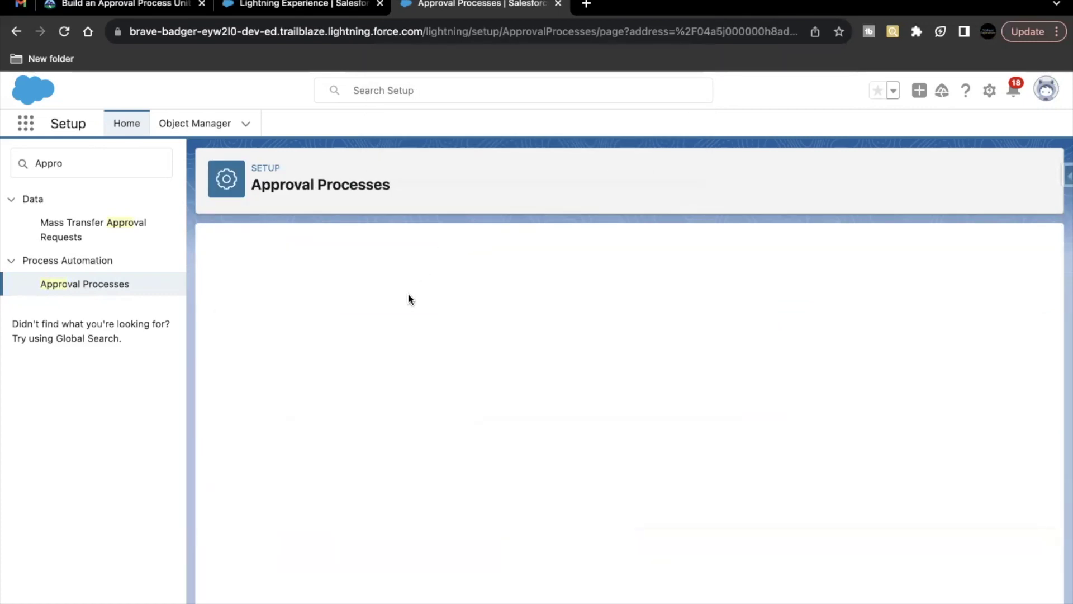
scroll(441, 414, "down", 5)
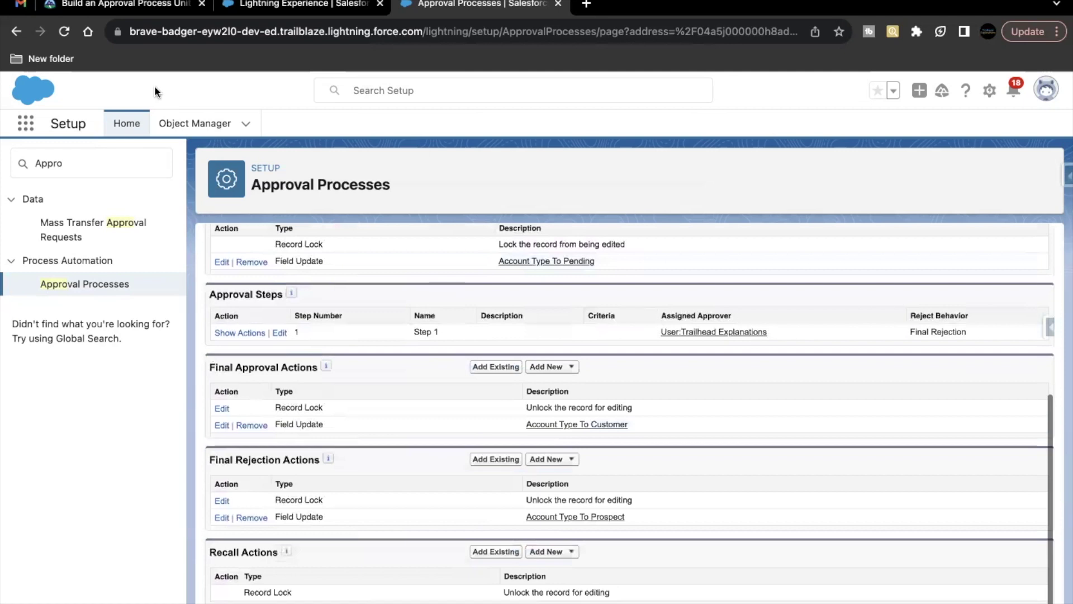
Return to the Trailhead page and submit the Build an Approval Process challenge for checking
left_click(117, 4)
scroll(317, 374, "down", 2)
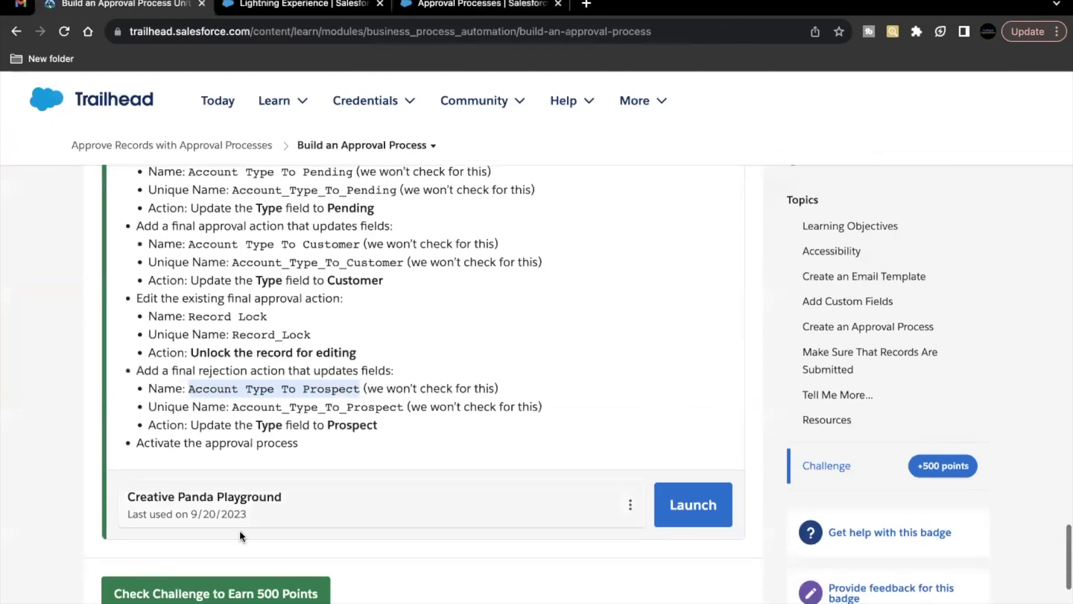
left_click(220, 586)
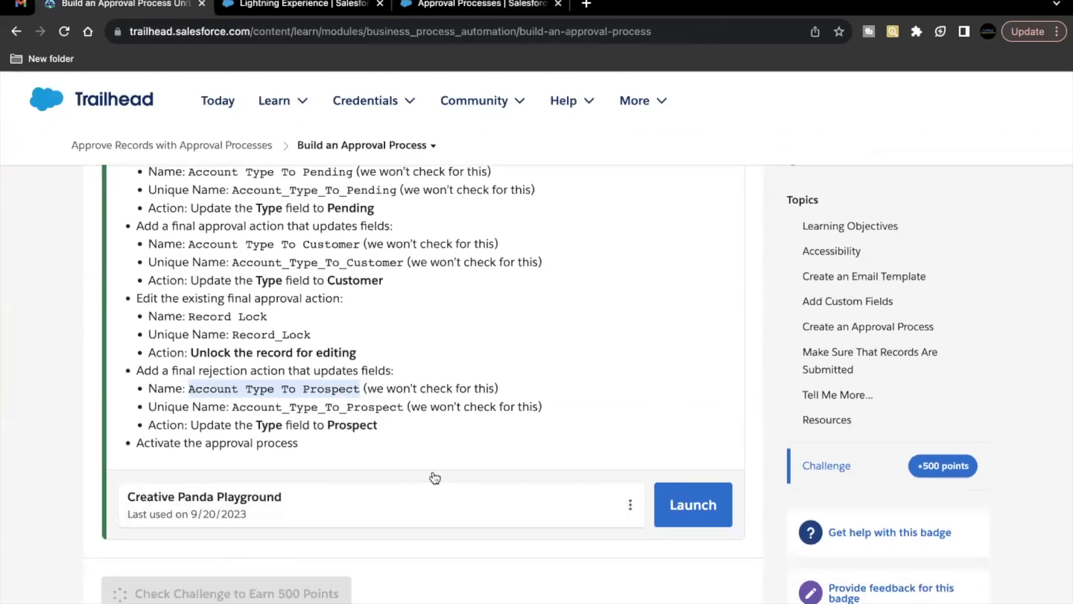